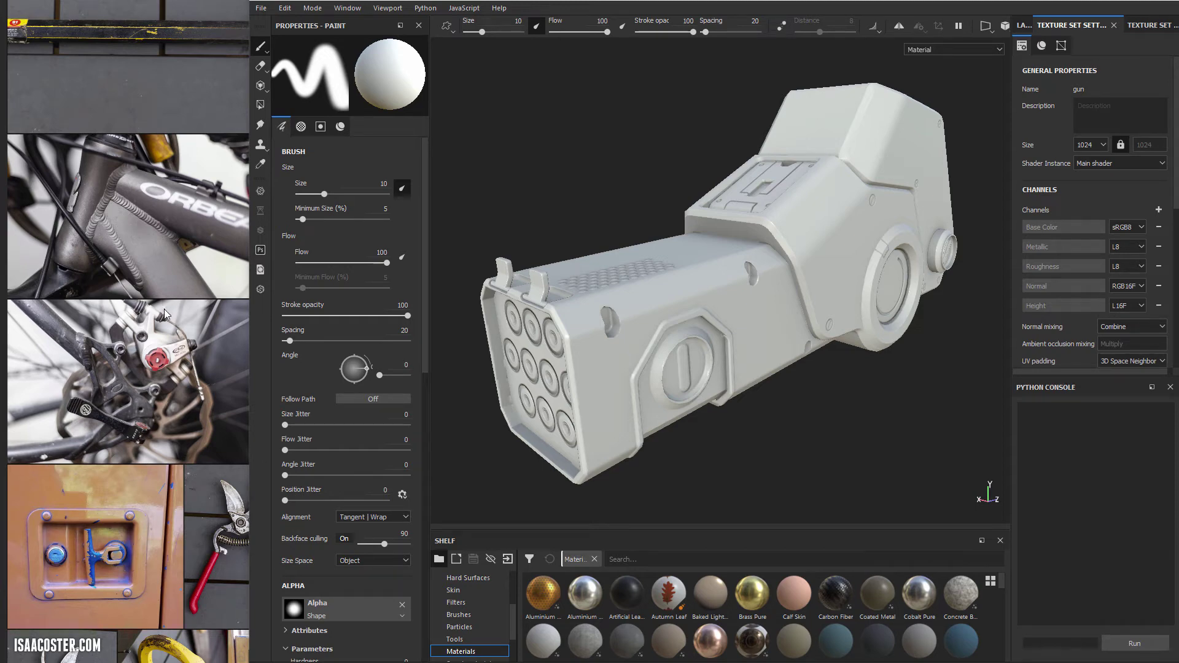
# - Look over the reference photo board of bike parts, tools and worn painted panels
pyautogui.scroll(-3, 156, 336)
pyautogui.click(160, 295)
pyautogui.moveTo(137, 289); pyautogui.dragTo(90, 303, button='middle')
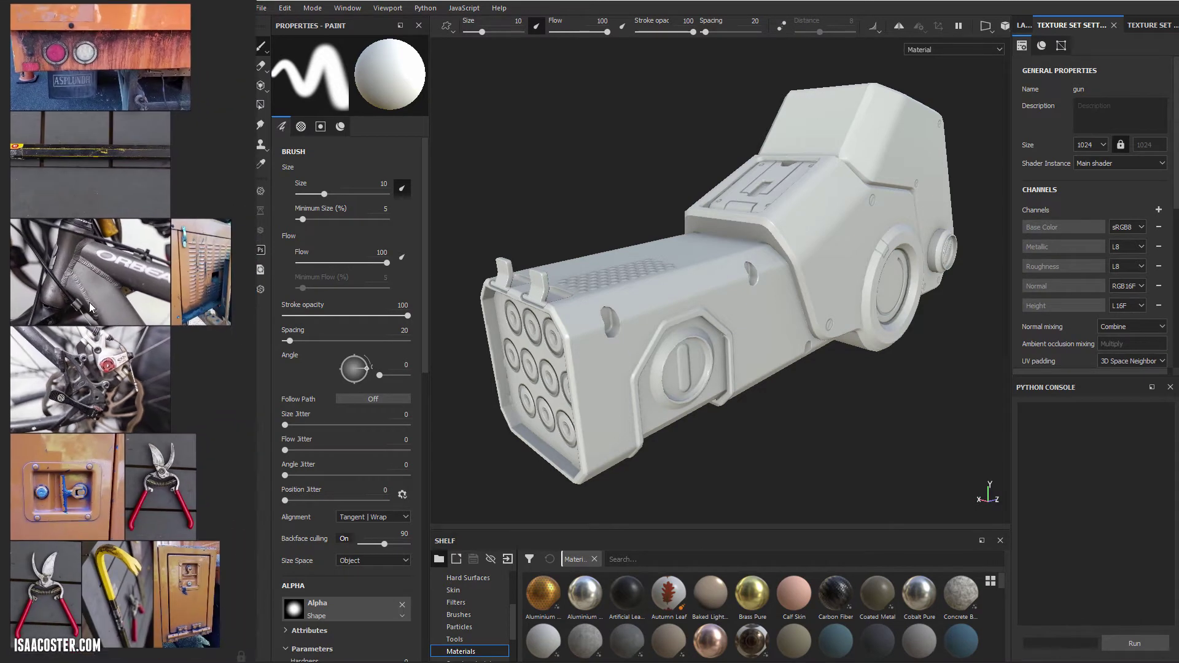
pyautogui.scroll(3, 134, 181)
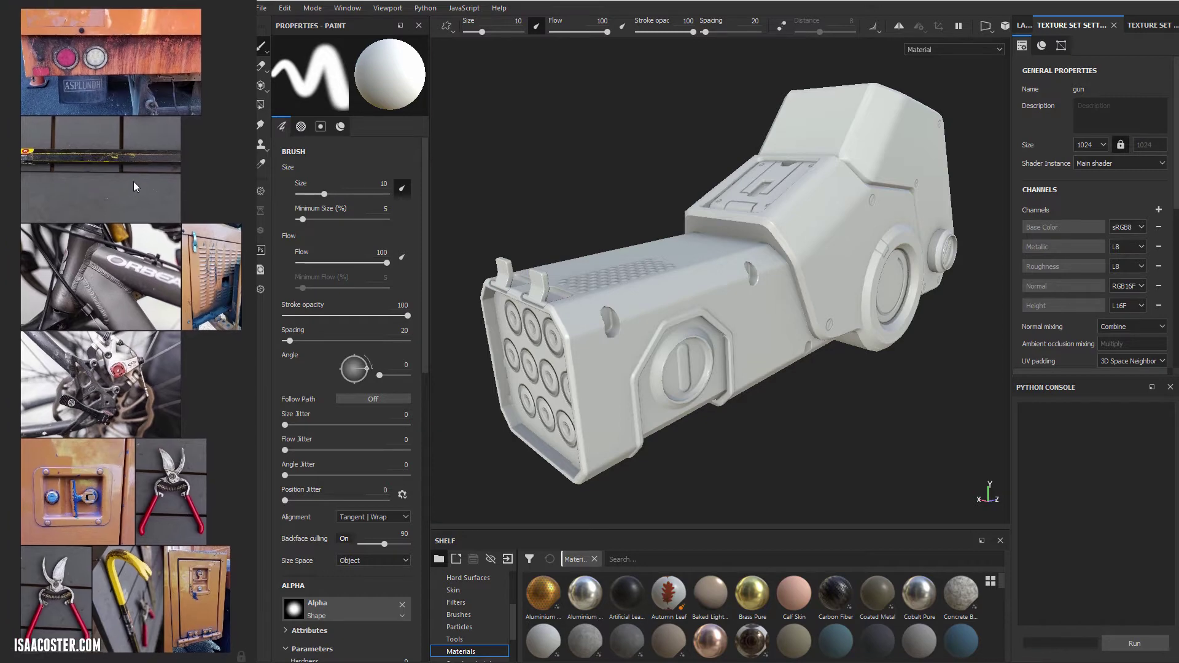
pyautogui.scroll(-2, 149, 188)
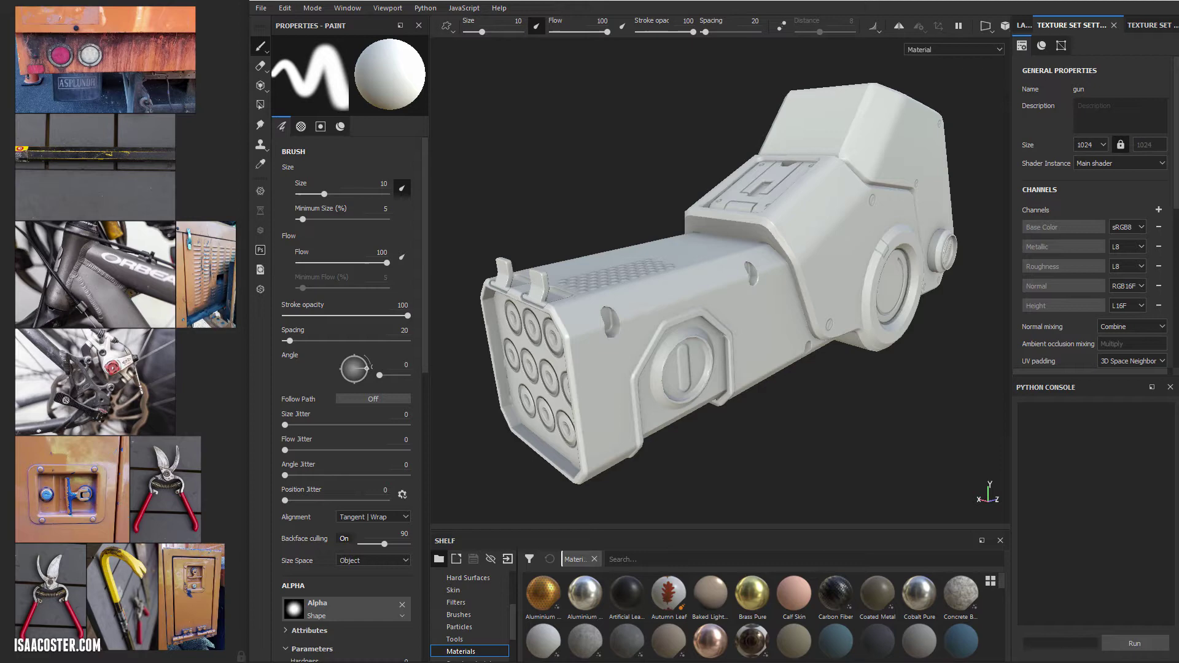
# - Close the Shader Settings, Python Console, Texture Set Settings and Texture Set List panels
pyautogui.moveTo(1, 148)
pyautogui.mouseDown()
pyautogui.moveTo(218, 88)
pyautogui.moveTo(315, 38)
pyautogui.moveTo(492, 84)
pyautogui.mouseUp()
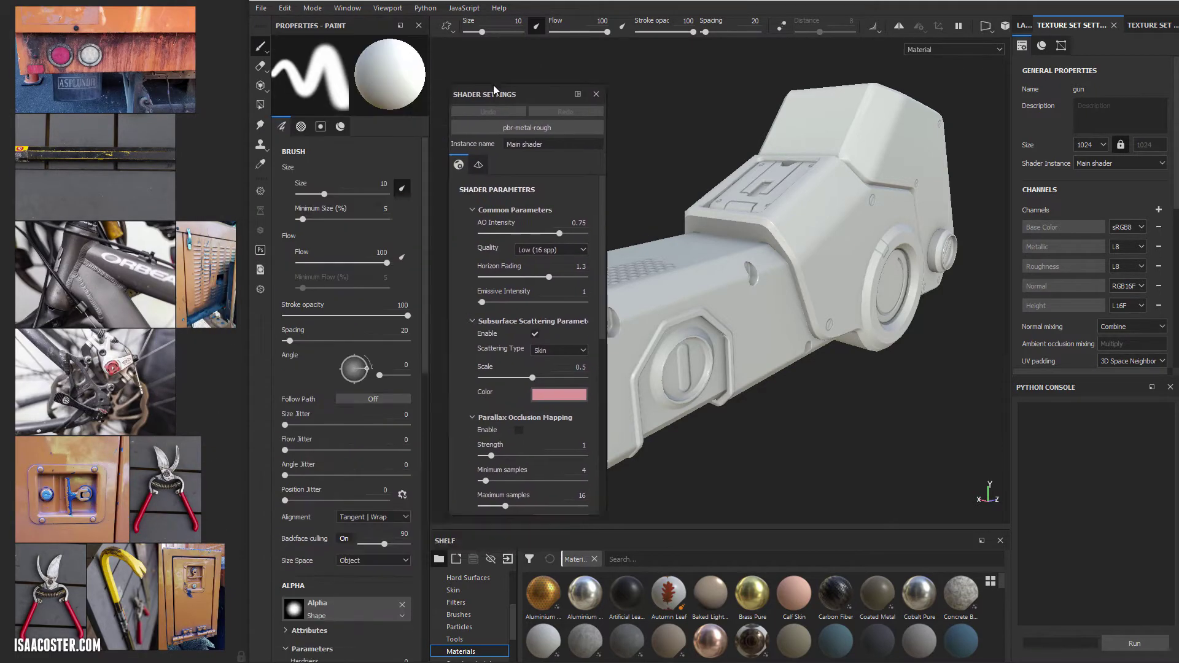
pyautogui.click(596, 88)
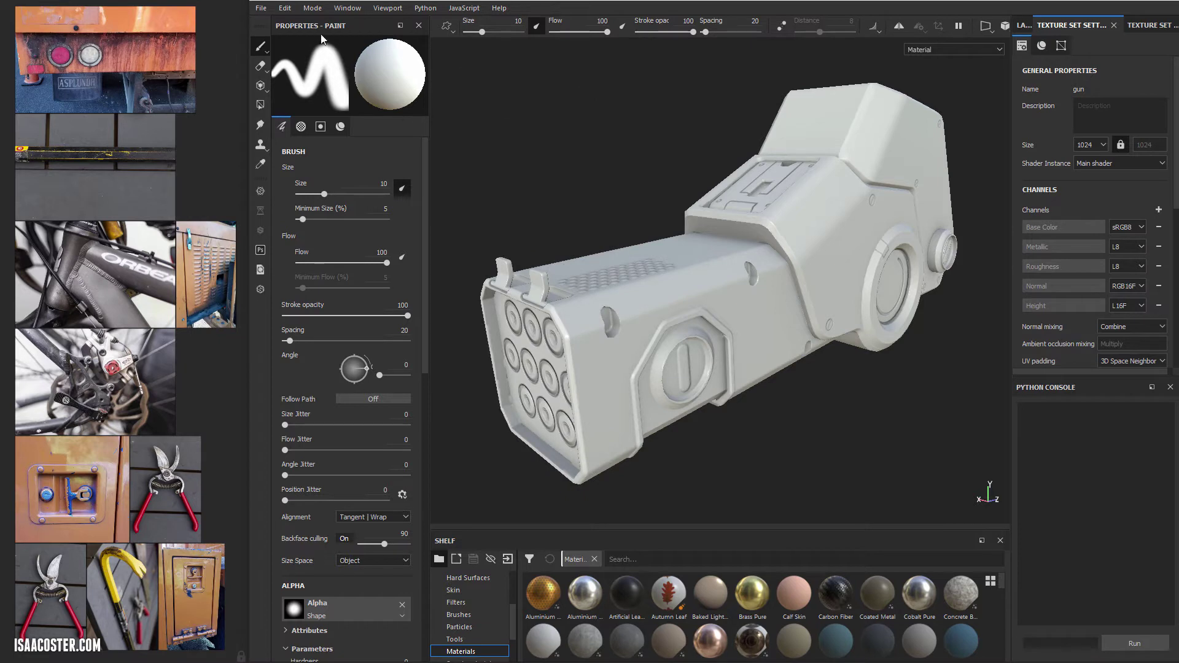
pyautogui.click(1025, 25)
pyautogui.click(1073, 25)
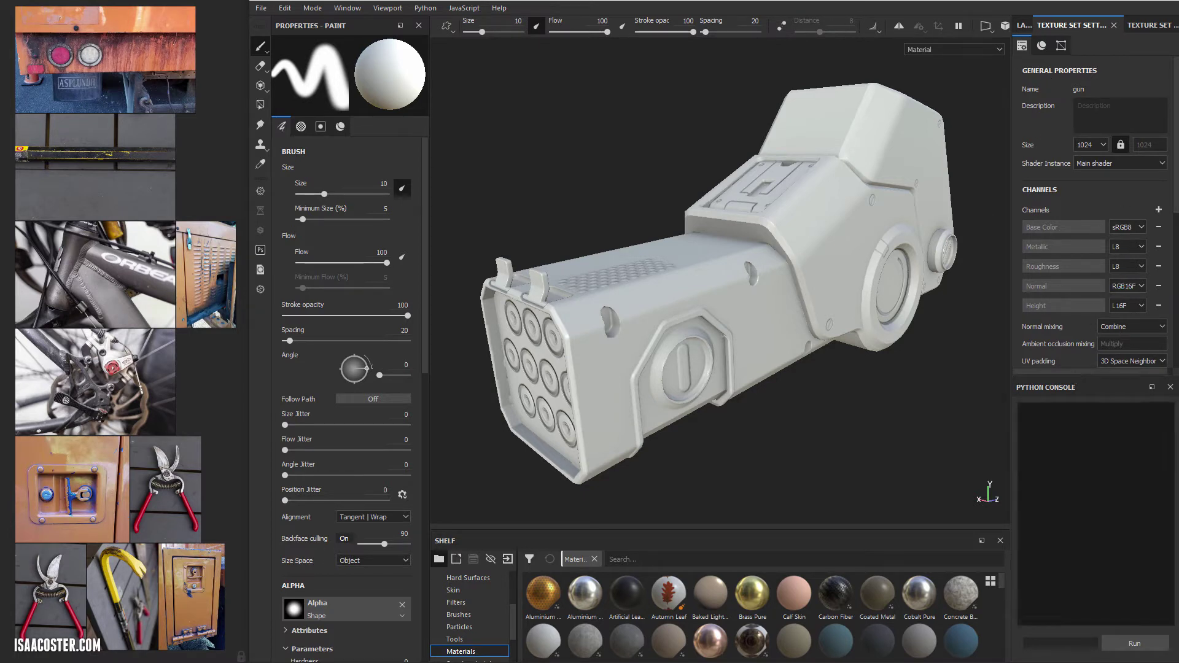
pyautogui.click(1170, 387)
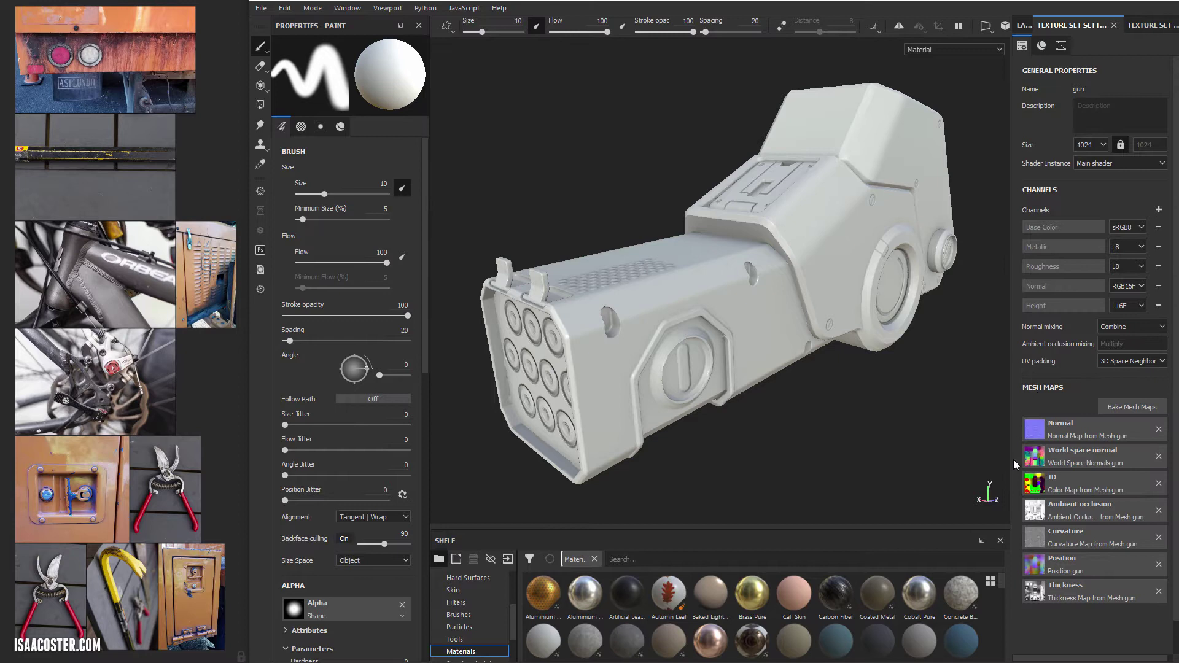
pyautogui.click(1113, 25)
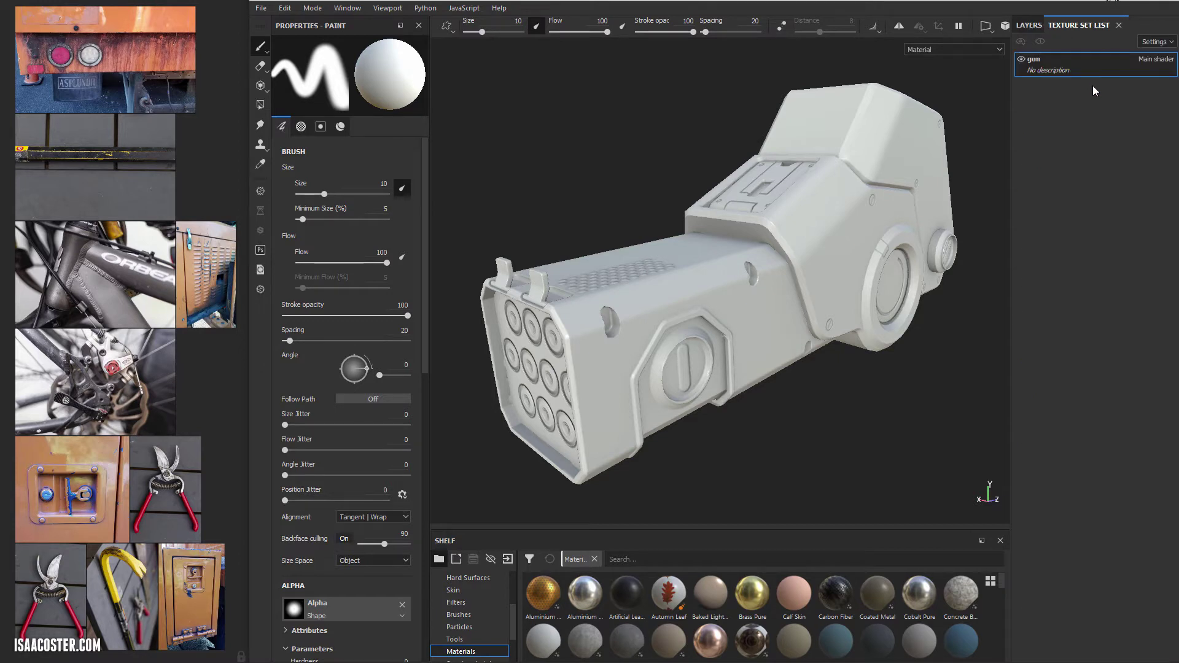
pyautogui.click(1118, 26)
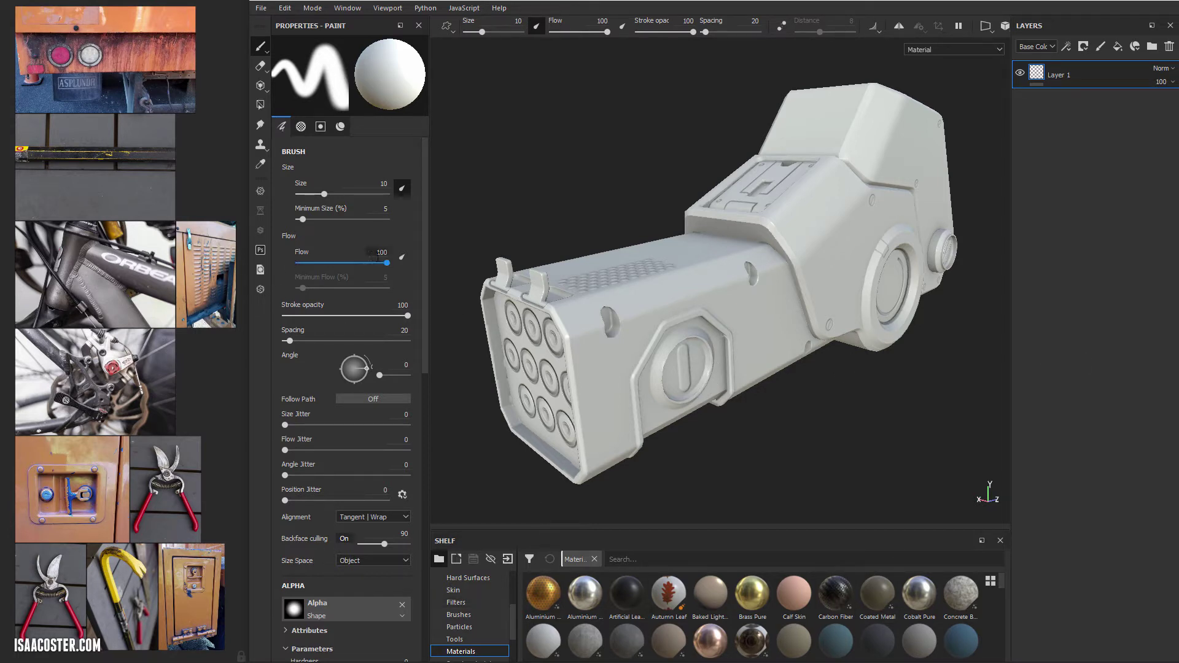
pyautogui.click(347, 8)
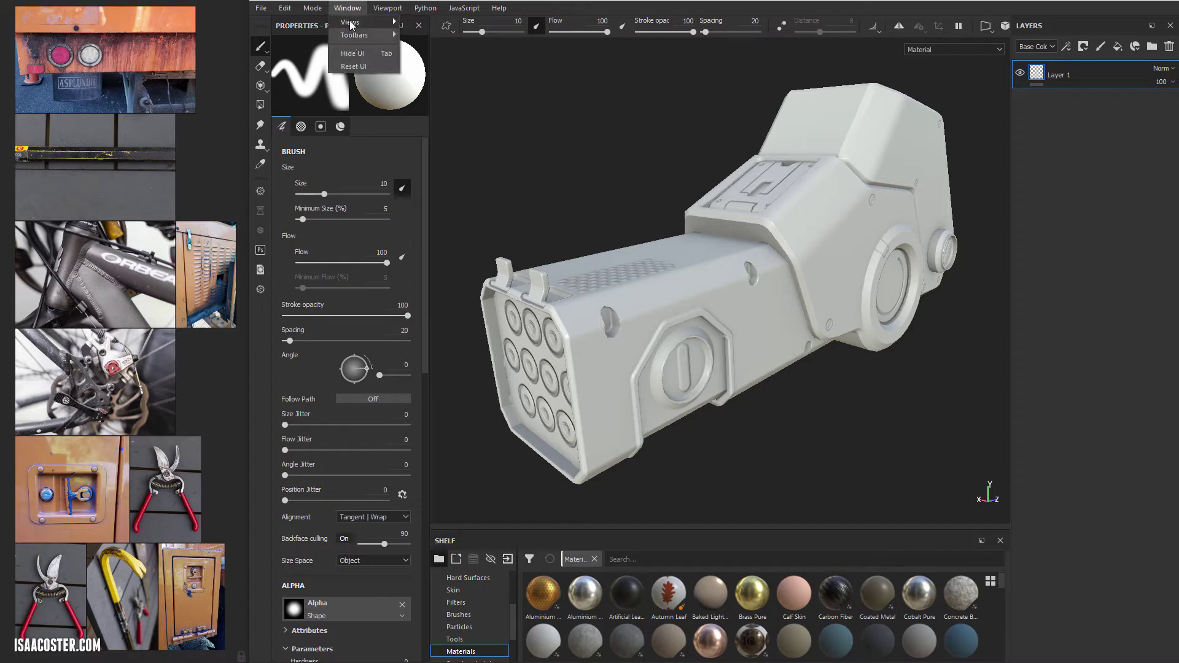
pyautogui.moveTo(353, 22)
pyautogui.click(583, 2)
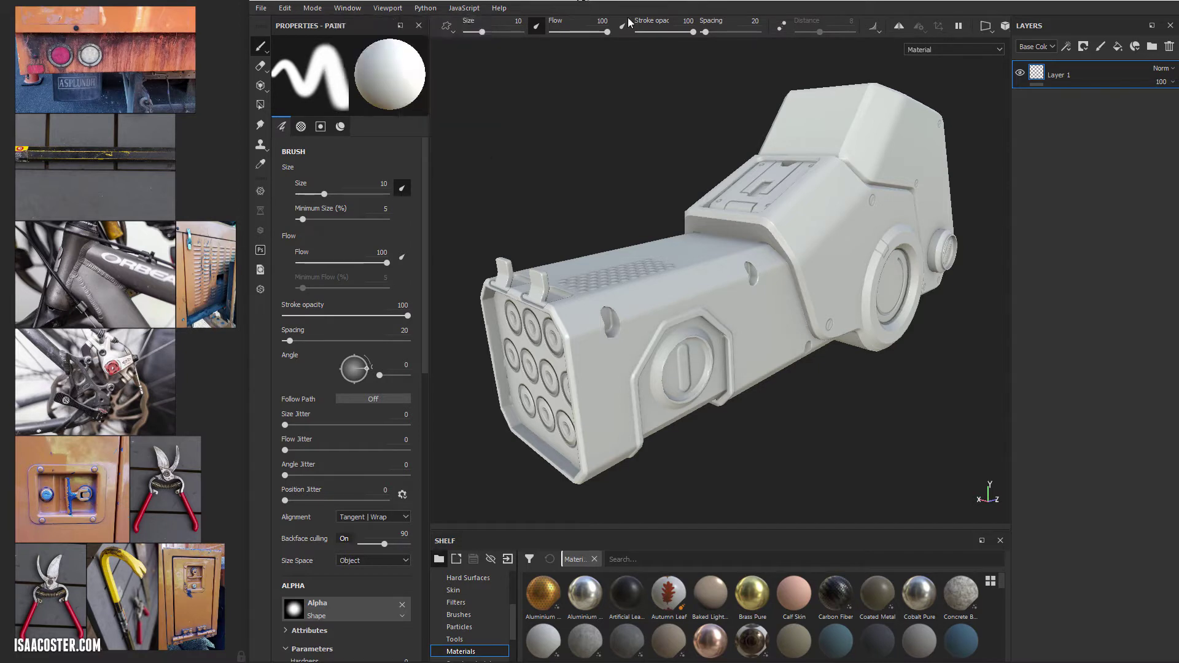
pyautogui.keyDown('alt'); pyautogui.moveTo(714, 120); pyautogui.dragTo(757, 118); pyautogui.keyUp('alt')
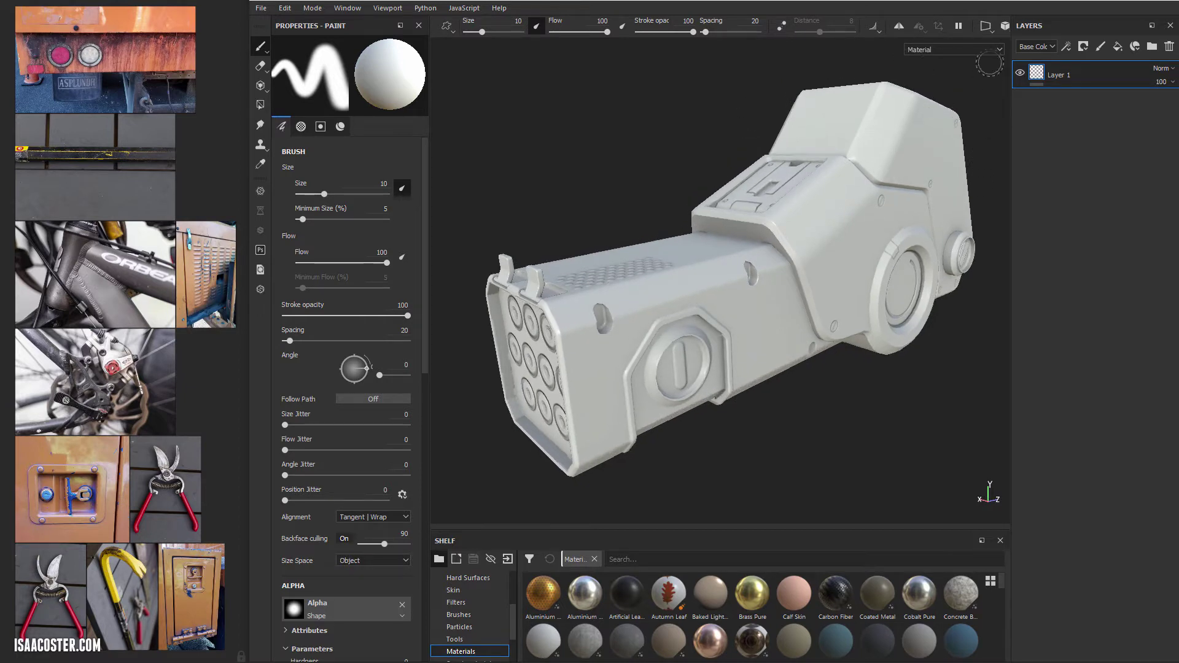
pyautogui.click(987, 31)
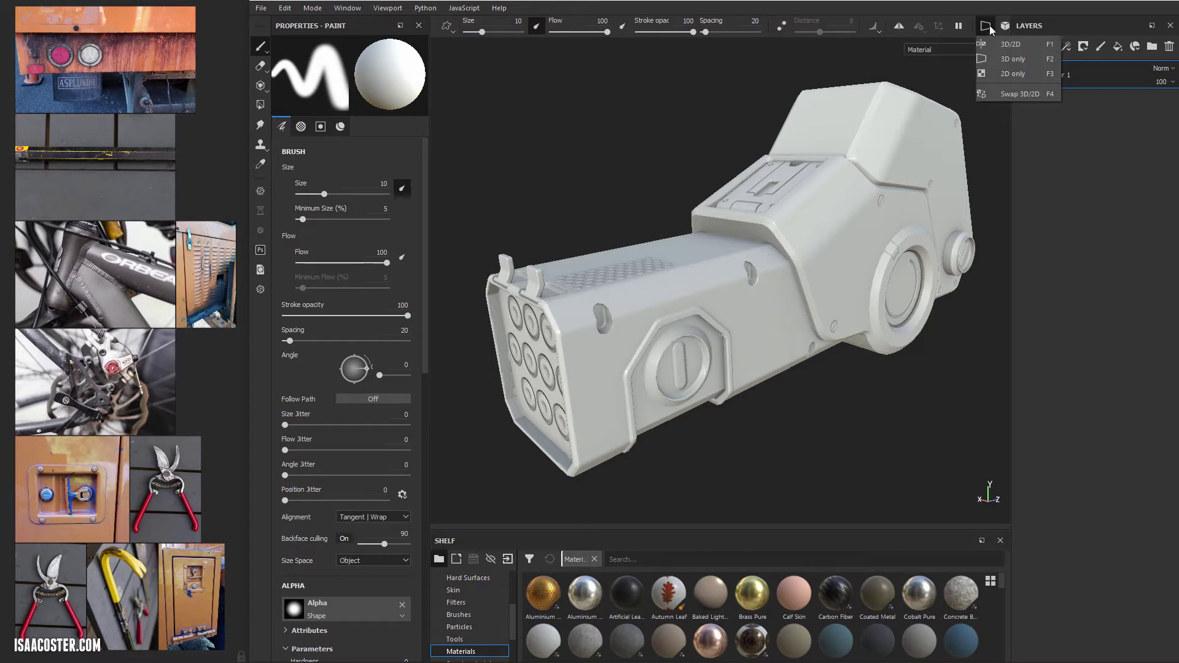
pyautogui.click(590, 117)
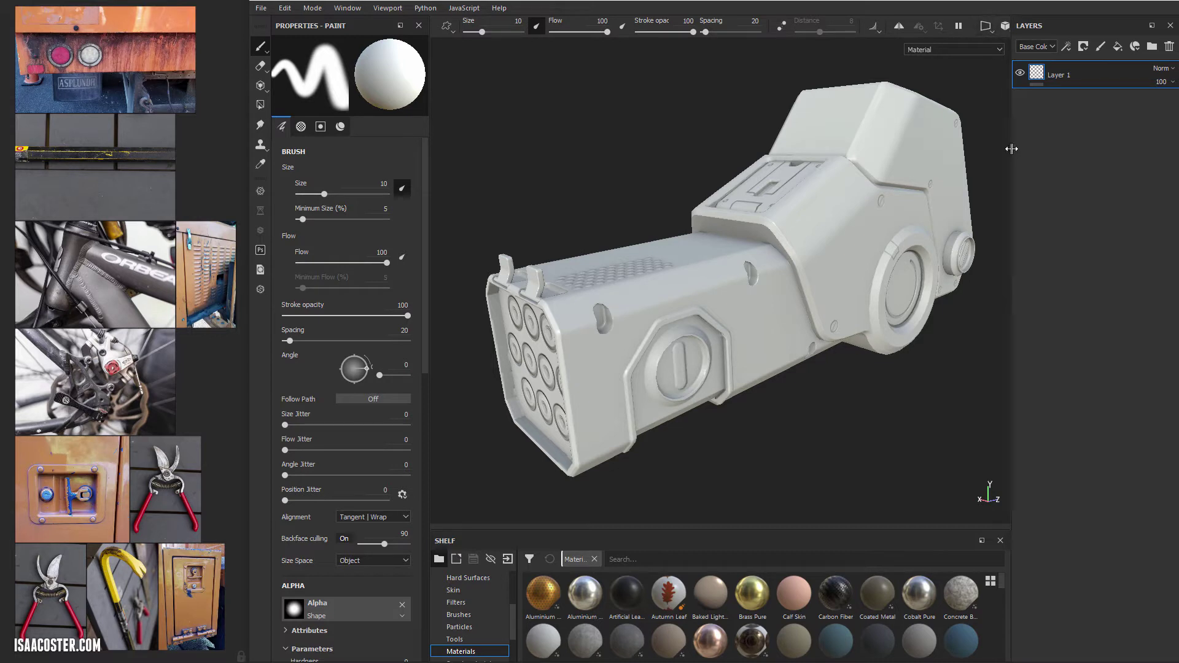
pyautogui.moveTo(650, 154)
pyautogui.mouseDown(button='middle')
pyautogui.moveTo(681, 144)
pyautogui.moveTo(626, 151)
pyautogui.moveTo(652, 148)
pyautogui.mouseUp(button='middle')
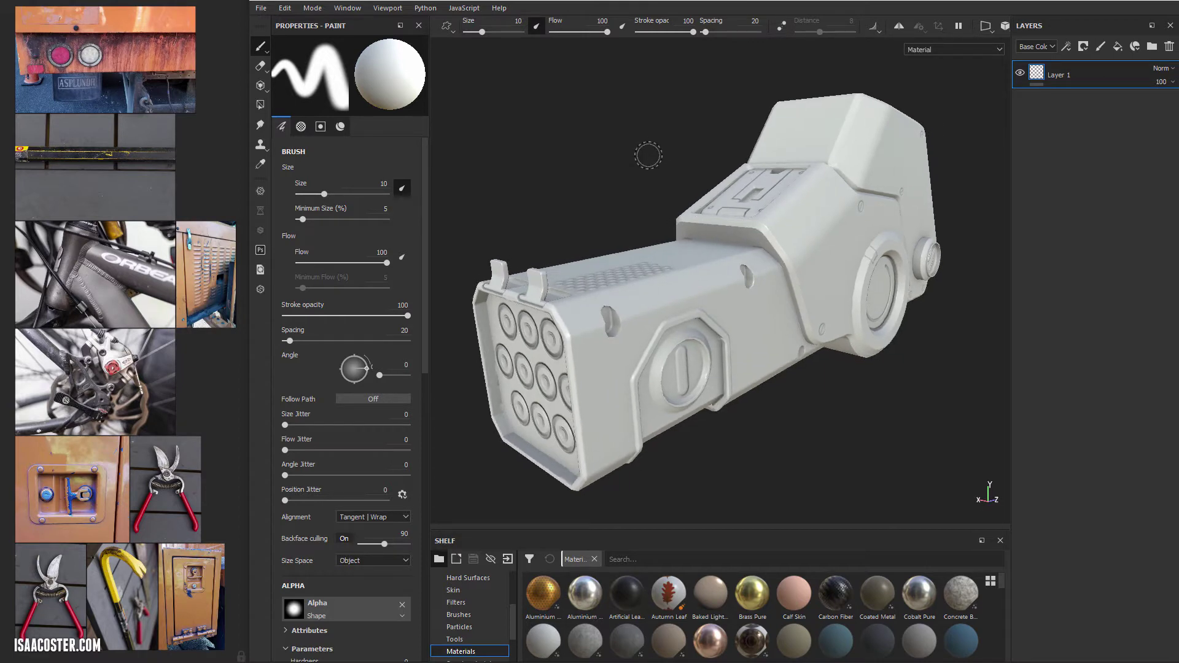
pyautogui.moveTo(651, 190); pyautogui.dragTo(703, 180, button='middle')
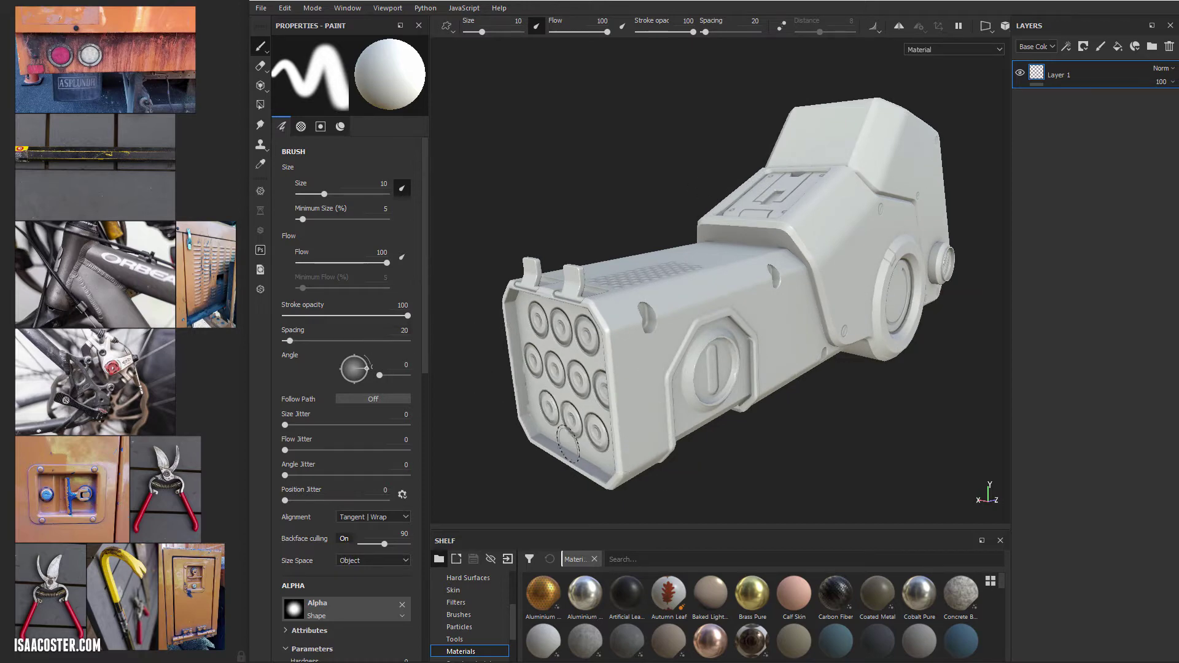
# - Examine the worn bare metal on the blade and pivot of the pruning shears in the reference photos
pyautogui.scroll(1, 96, 405)
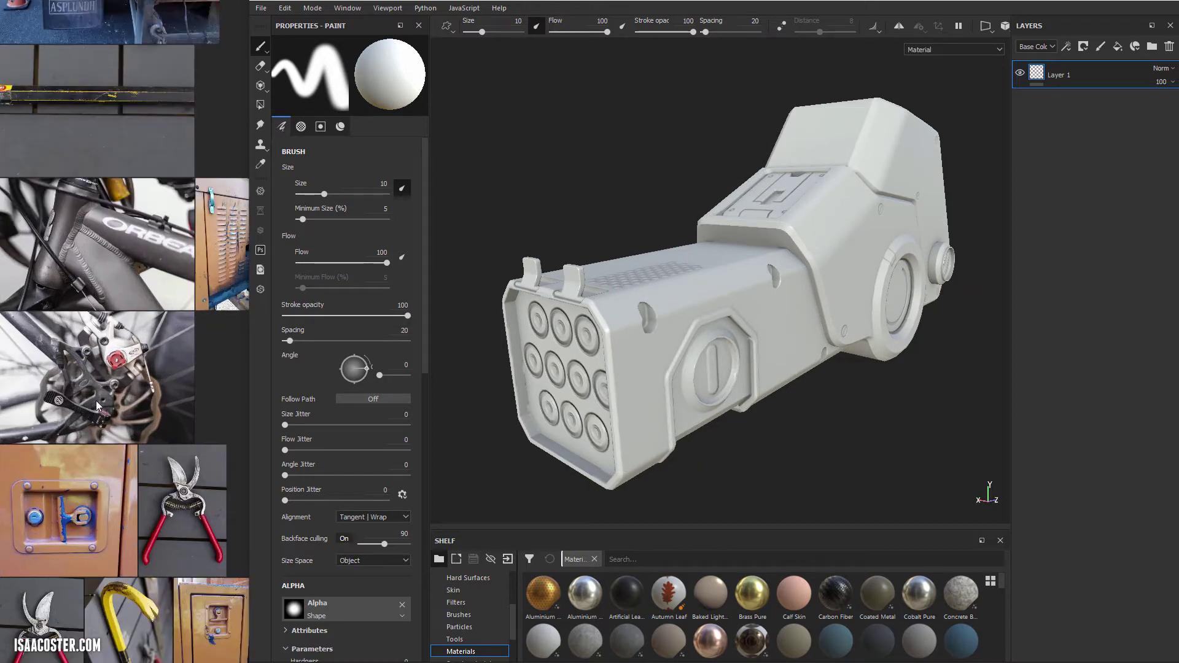
pyautogui.scroll(9, 160, 509)
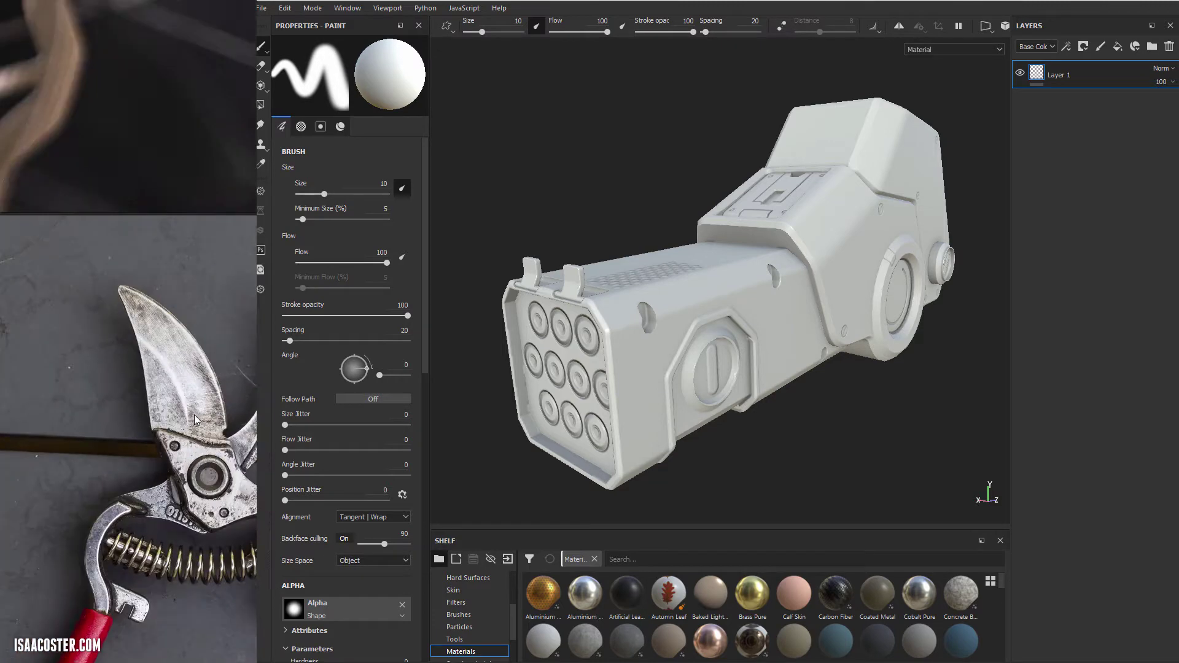
pyautogui.moveTo(184, 418); pyautogui.dragTo(108, 247, button='middle')
pyautogui.scroll(-1, 115, 252)
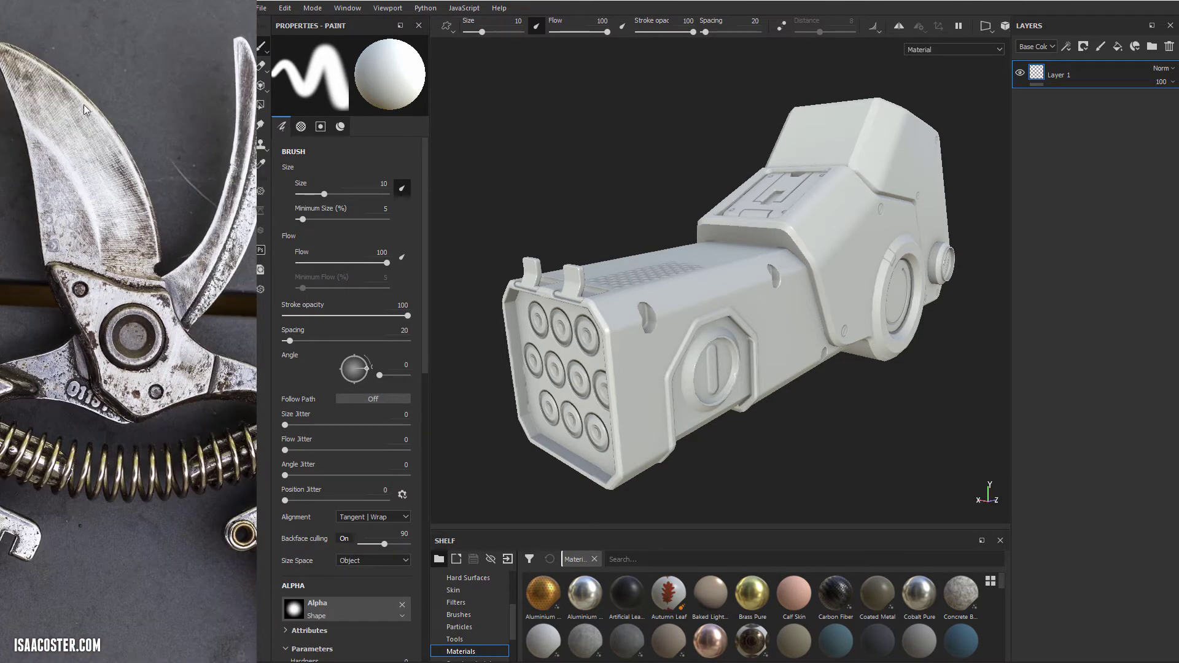
pyautogui.scroll(-3, 113, 289)
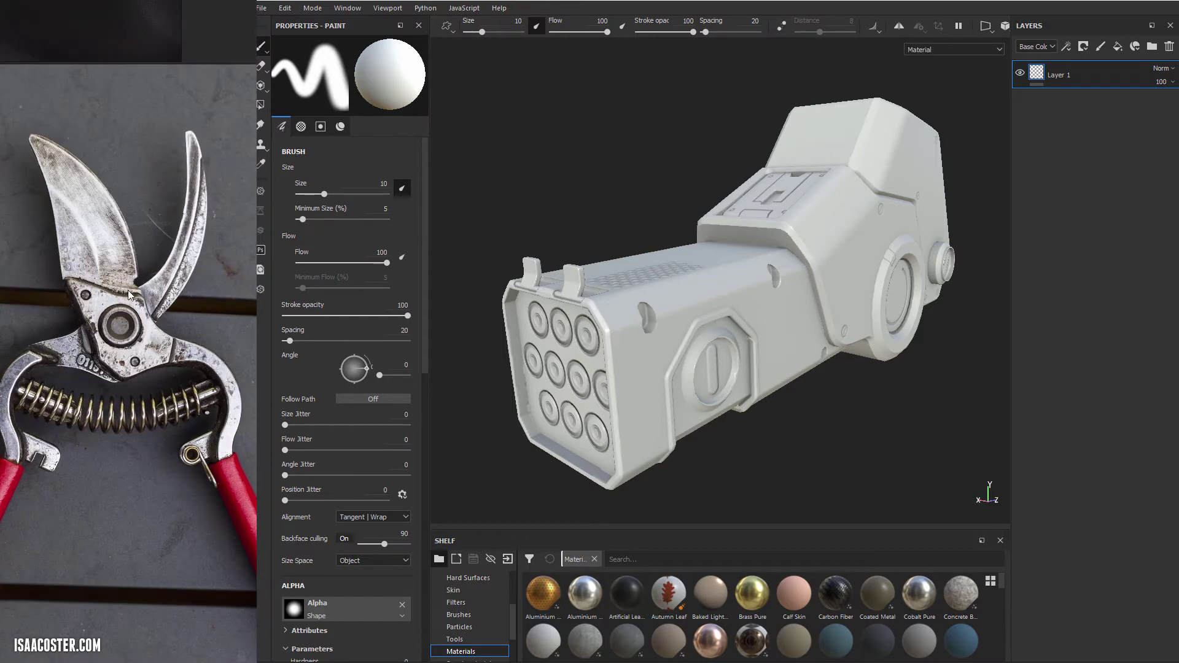
# - Examine the reference photos of the chipped orange doors and latches, the yellow crowbar and the dark bicycle frame
pyautogui.scroll(-4, 129, 295)
pyautogui.scroll(4, 96, 478)
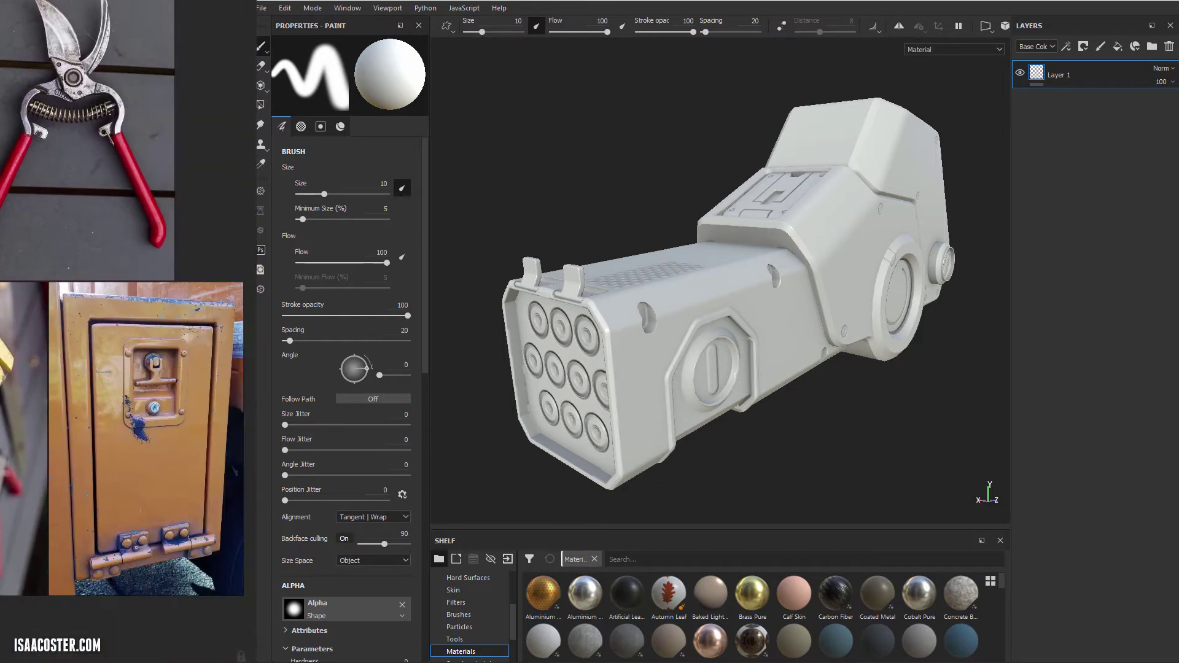
pyautogui.scroll(5, 98, 405)
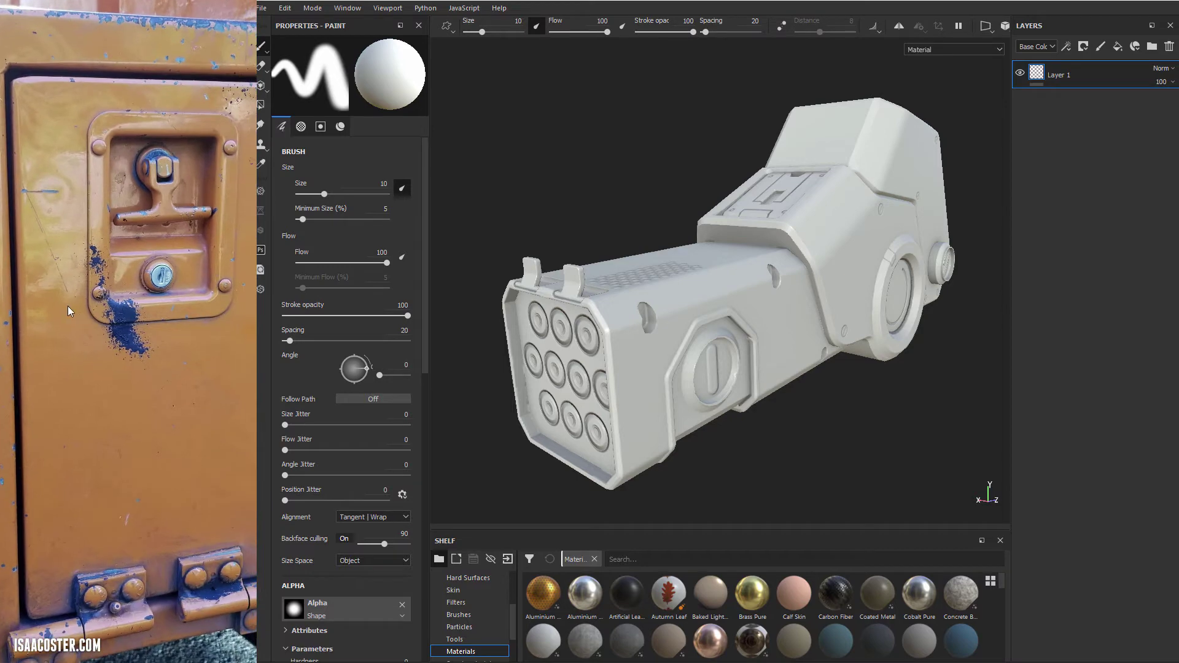
pyautogui.scroll(-3, 97, 308)
pyautogui.scroll(5, 86, 361)
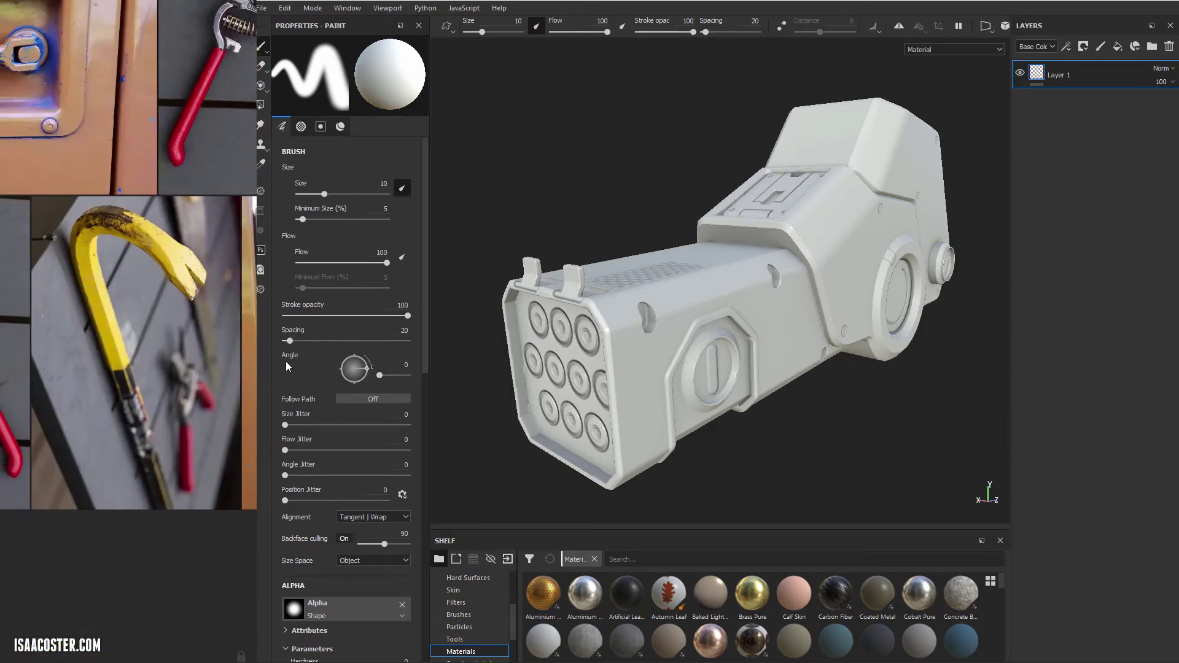
pyautogui.scroll(-3, 121, 221)
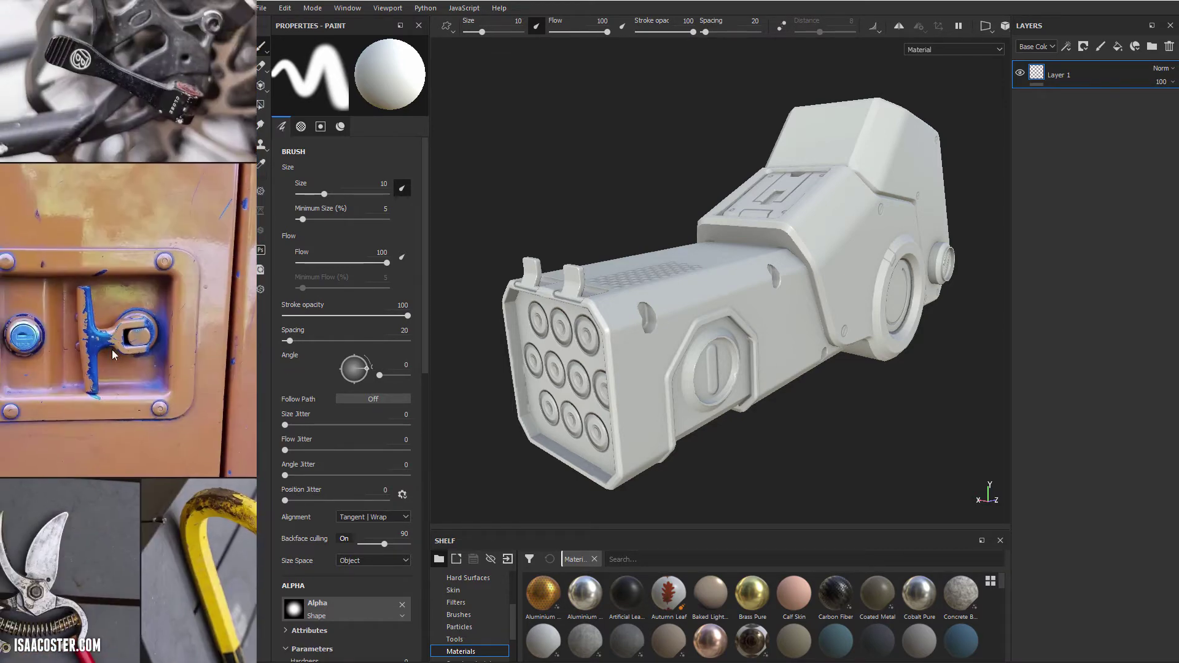
pyautogui.scroll(5, 100, 230)
pyautogui.scroll(1, 82, 335)
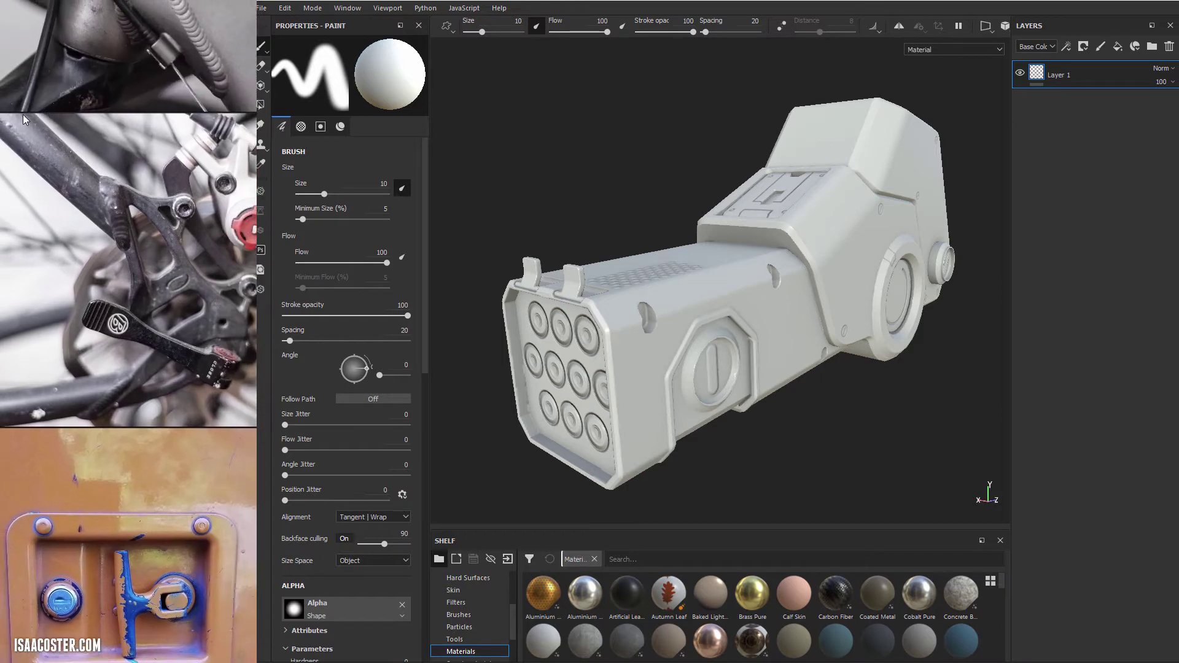
pyautogui.scroll(5, 82, 179)
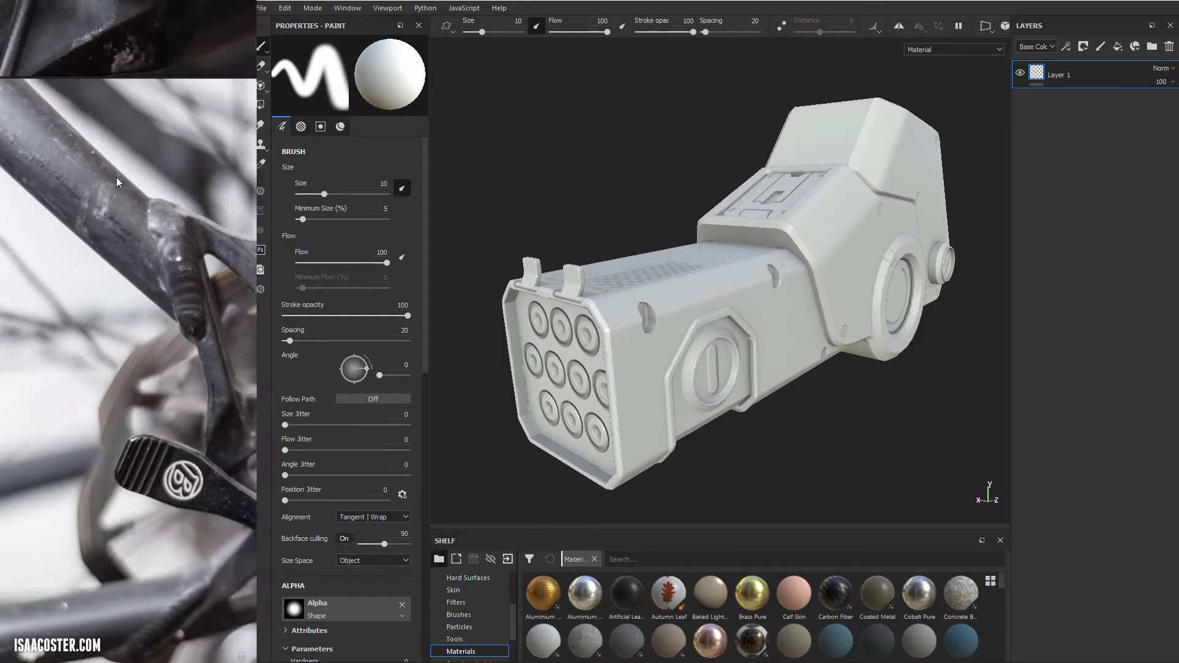
pyautogui.moveTo(137, 197); pyautogui.dragTo(49, 115, button='middle')
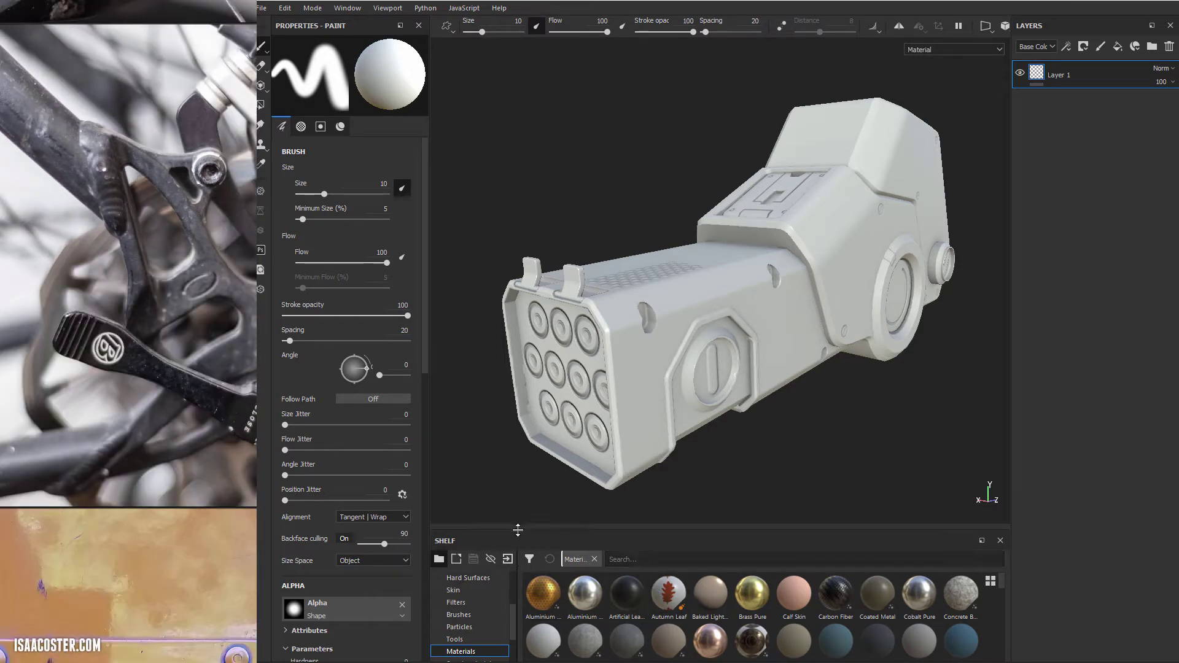
# - Enlarge the shelf to browse the Smart materials category, then reduce the shelf again
pyautogui.moveTo(518, 530); pyautogui.dragTo(516, 447)
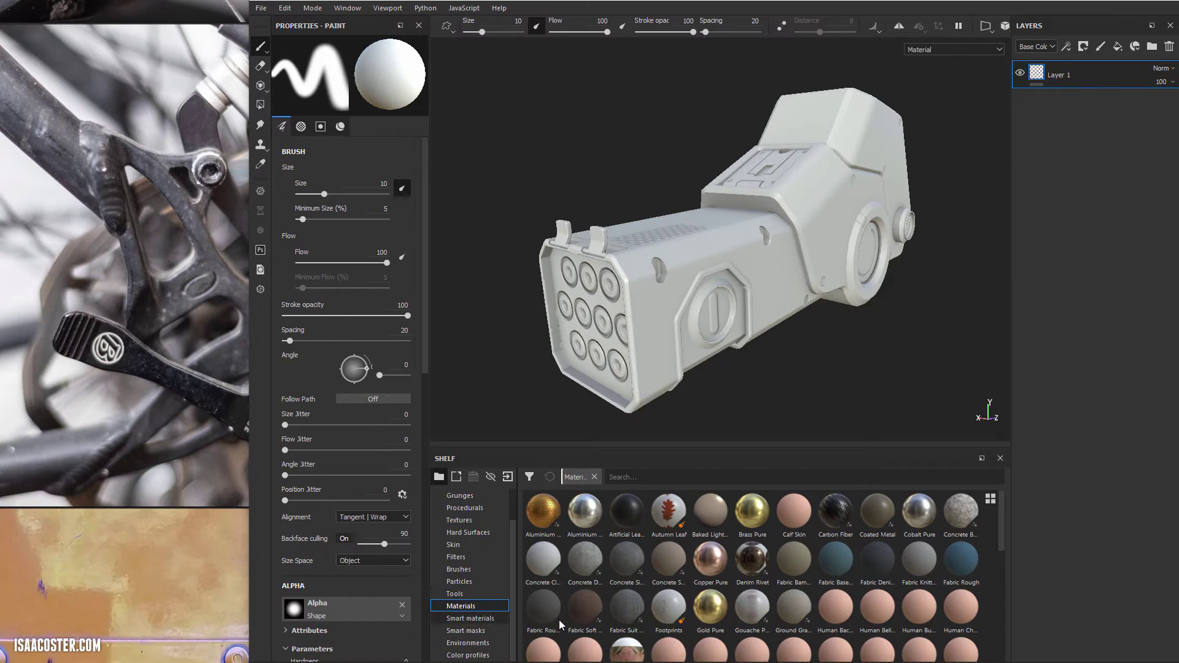
pyautogui.click(470, 618)
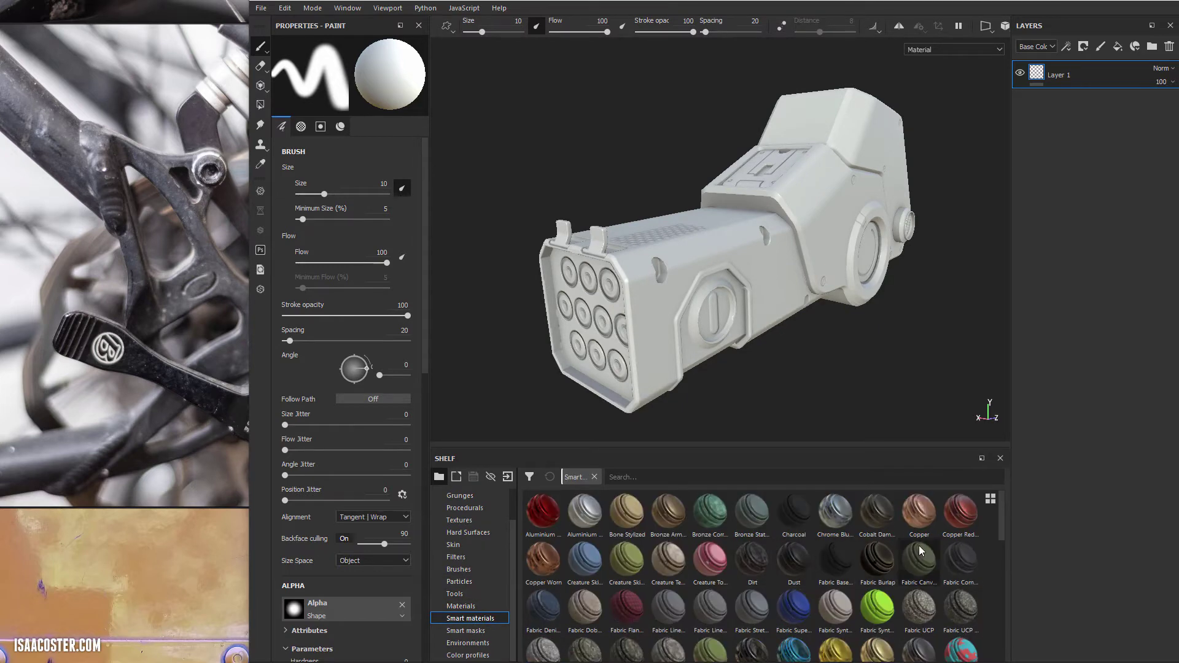
pyautogui.moveTo(1001, 521)
pyautogui.mouseDown()
pyautogui.moveTo(1009, 620)
pyautogui.moveTo(1009, 526)
pyautogui.mouseUp()
pyautogui.moveTo(545, 448); pyautogui.dragTo(562, 537)
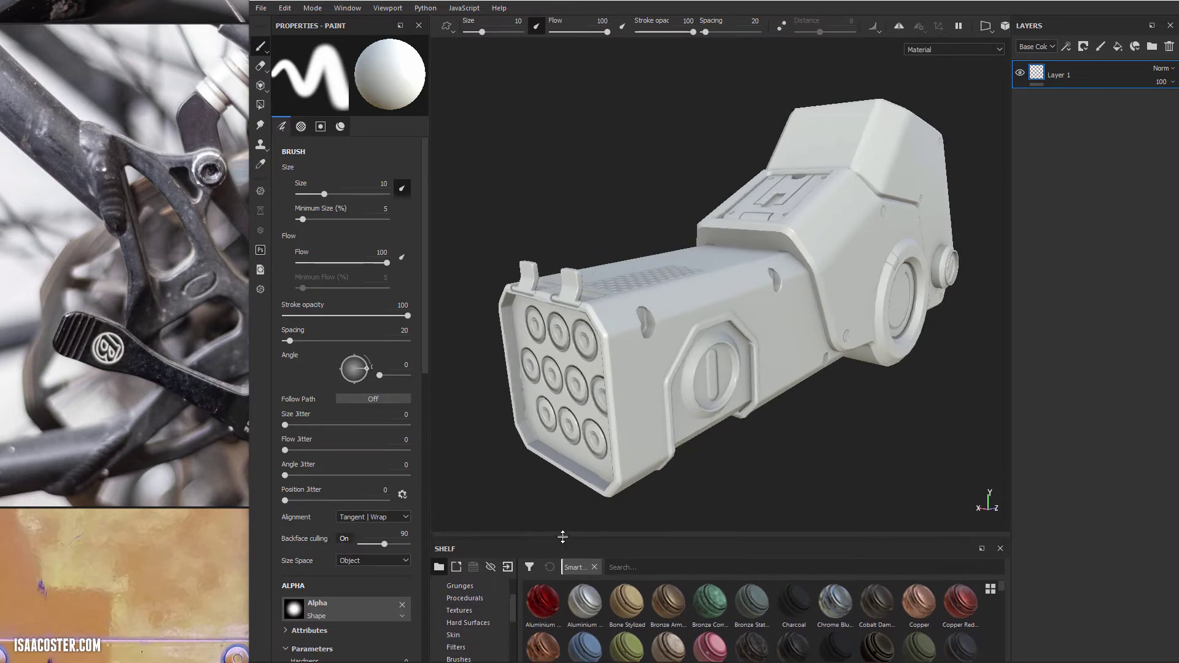
# - Add a fill layer above Layer 1, set its Metallic value to 1 and inspect the gun's reflections
pyautogui.keyDown('alt'); pyautogui.moveTo(733, 344); pyautogui.dragTo(717, 345); pyautogui.keyUp('alt')
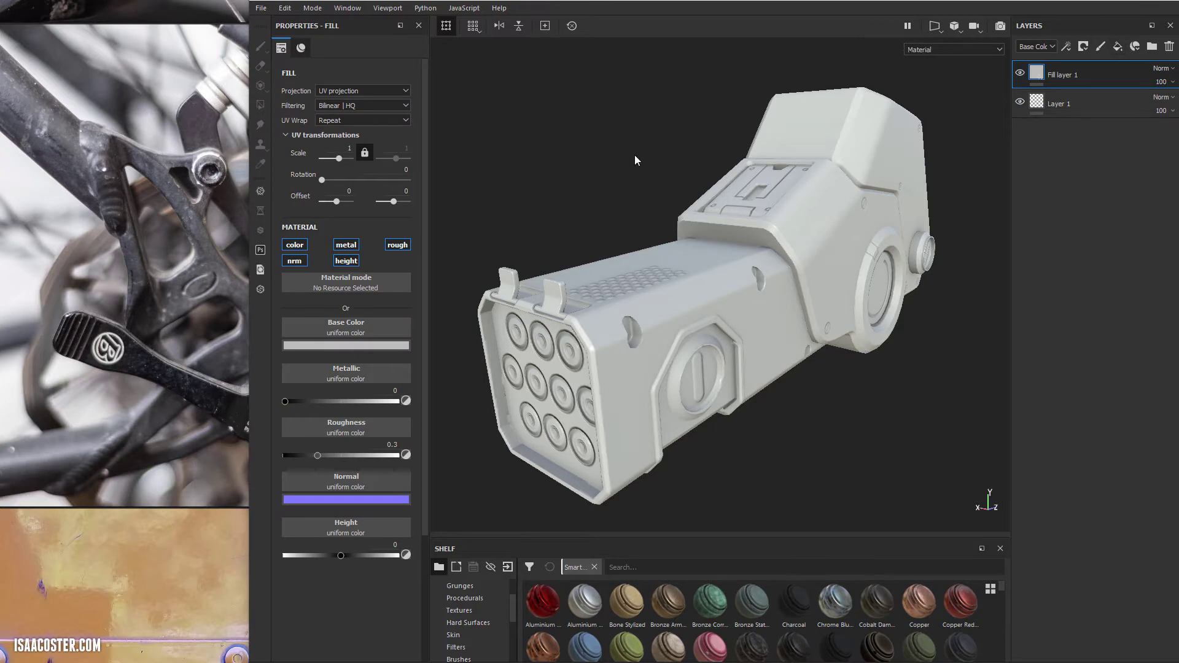
pyautogui.keyDown('alt'); pyautogui.moveTo(635, 155); pyautogui.dragTo(629, 150); pyautogui.keyUp('alt')
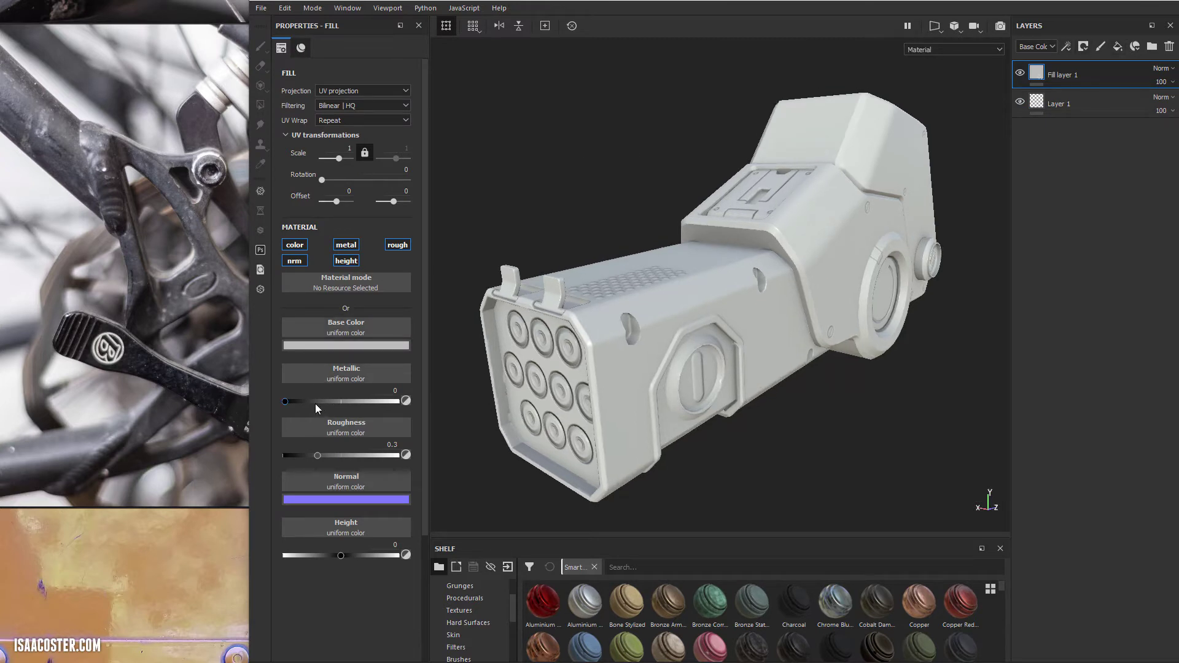
pyautogui.moveTo(397, 406); pyautogui.dragTo(412, 404)
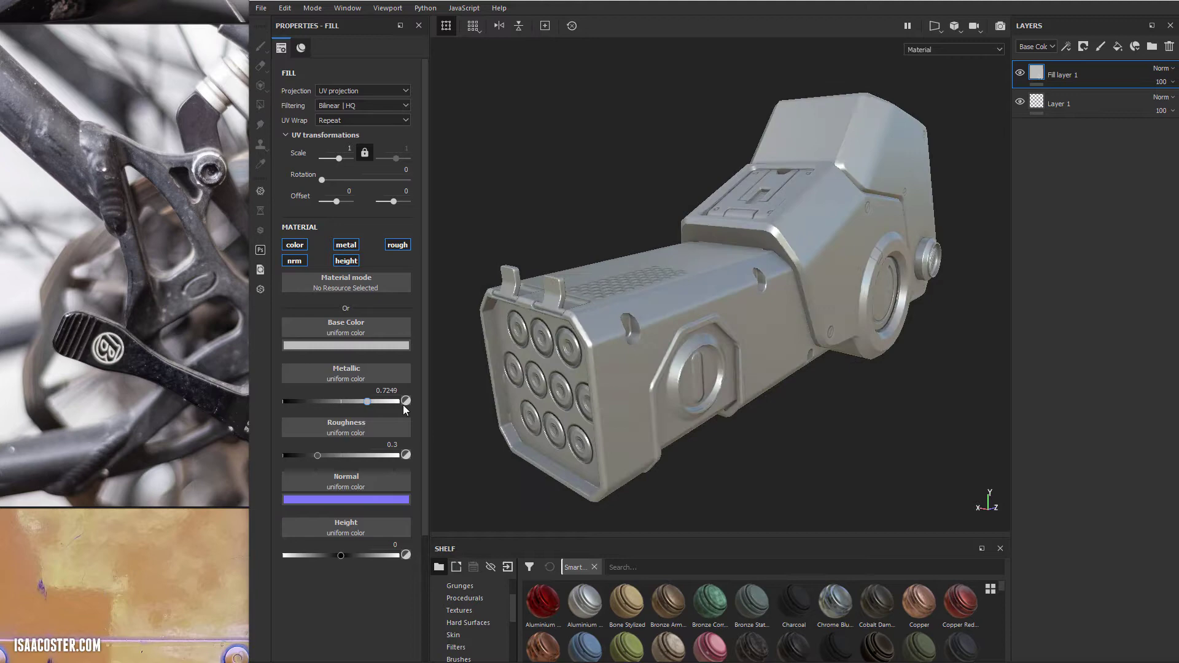
pyautogui.keyDown('alt'); pyautogui.moveTo(612, 230); pyautogui.dragTo(624, 203); pyautogui.keyUp('alt')
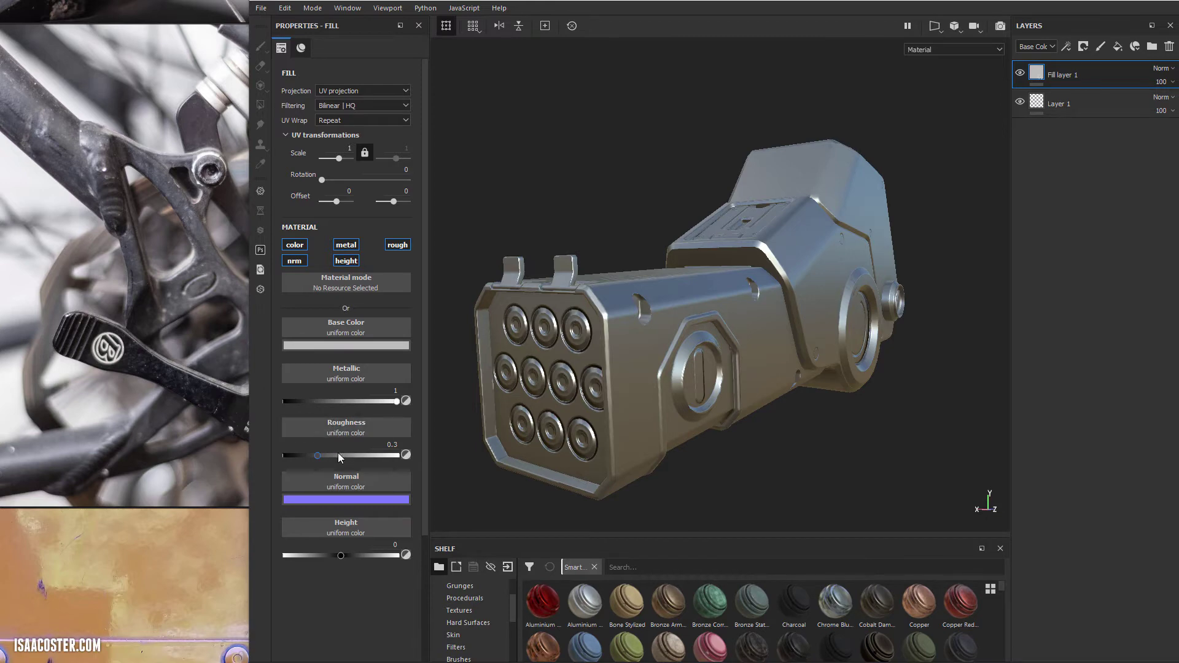
pyautogui.keyDown('alt'); pyautogui.moveTo(556, 386); pyautogui.dragTo(369, 371); pyautogui.keyUp('alt')
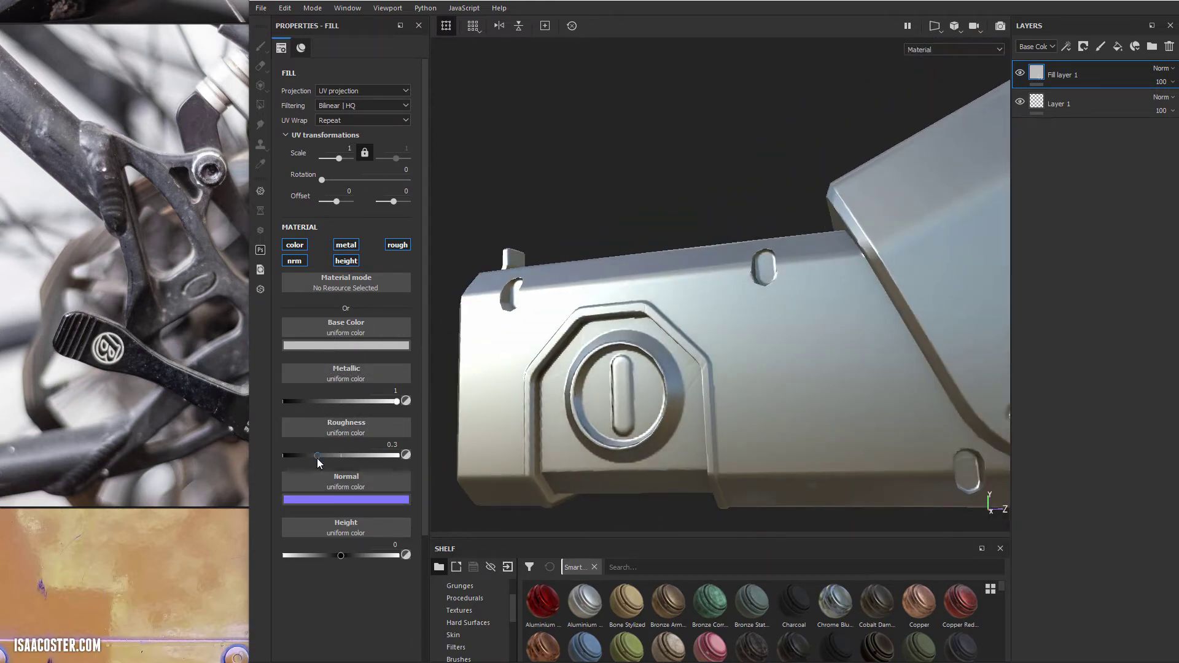
# - Set the fill layer's Roughness to about 0.33 and check the gun's reflections
pyautogui.moveTo(317, 458); pyautogui.dragTo(341, 460)
pyautogui.keyDown('alt'); pyautogui.moveTo(574, 424); pyautogui.dragTo(660, 365); pyautogui.keyUp('alt')
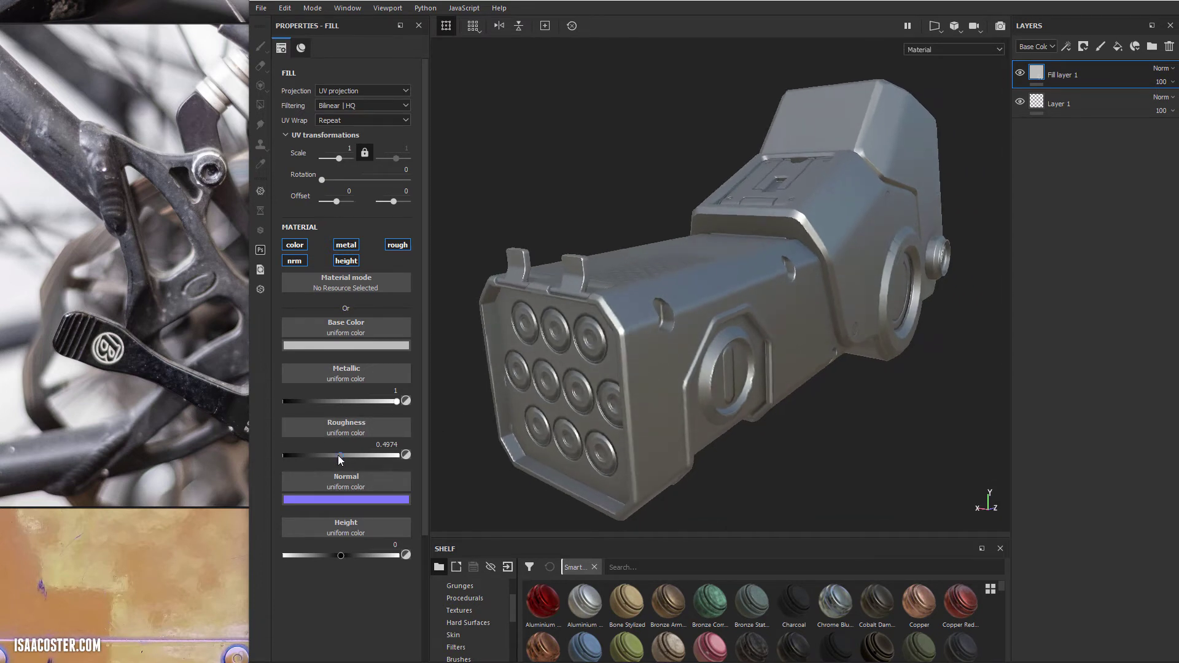
pyautogui.moveTo(329, 456); pyautogui.dragTo(322, 457)
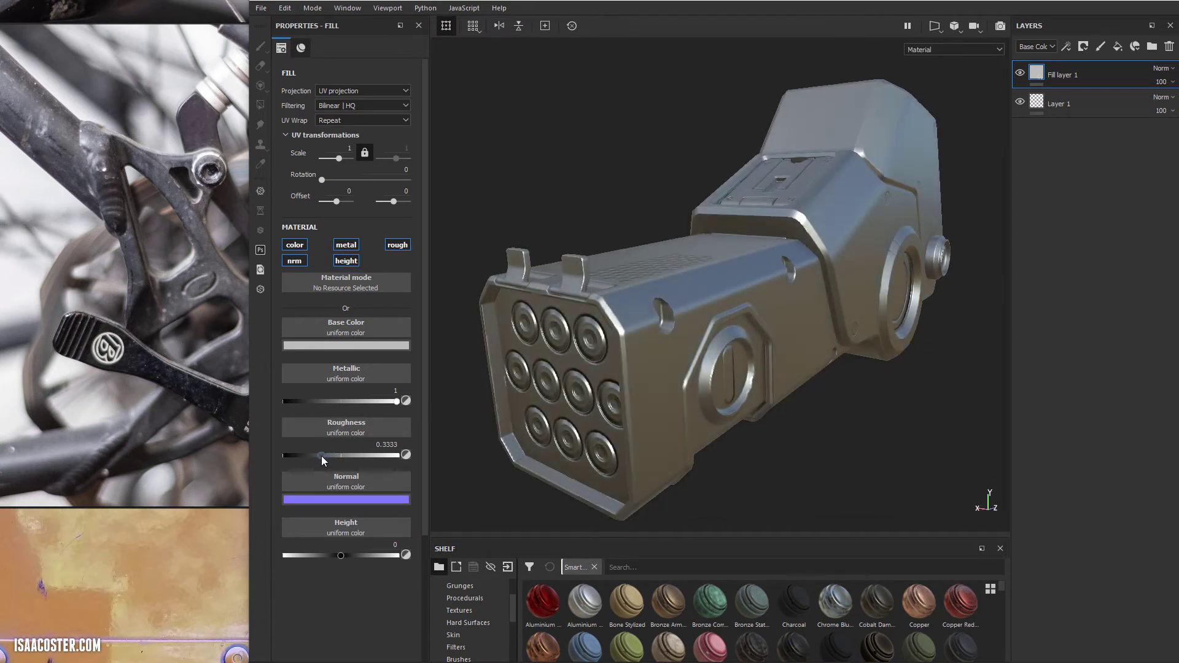
pyautogui.keyDown('alt'); pyautogui.moveTo(735, 328); pyautogui.dragTo(680, 363); pyautogui.keyUp('alt')
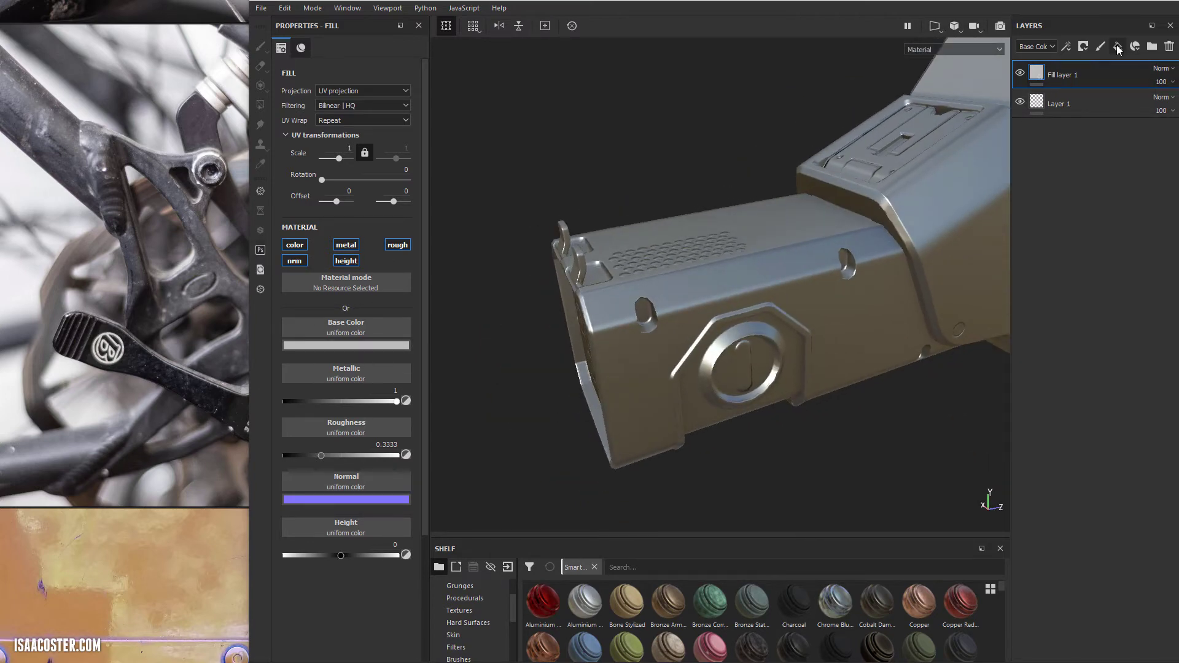
# - Create a folder named base metal and place the fill layer inside it, renamed metal
pyautogui.click(1152, 46)
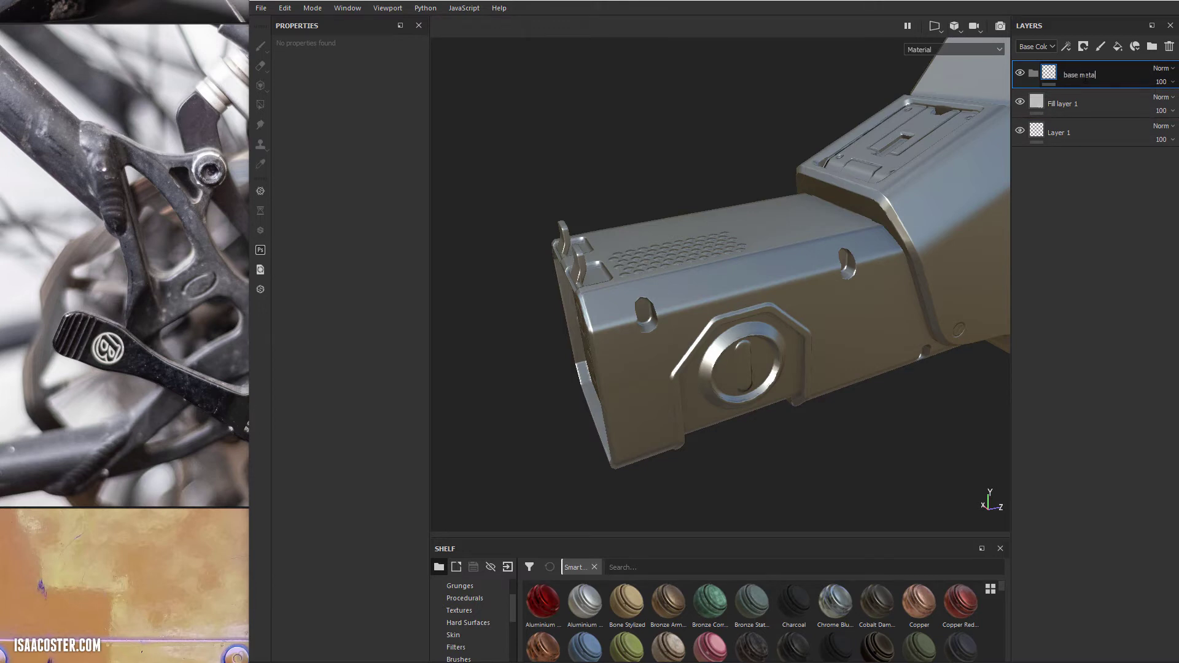
pyautogui.moveTo(1074, 104); pyautogui.dragTo(1099, 77)
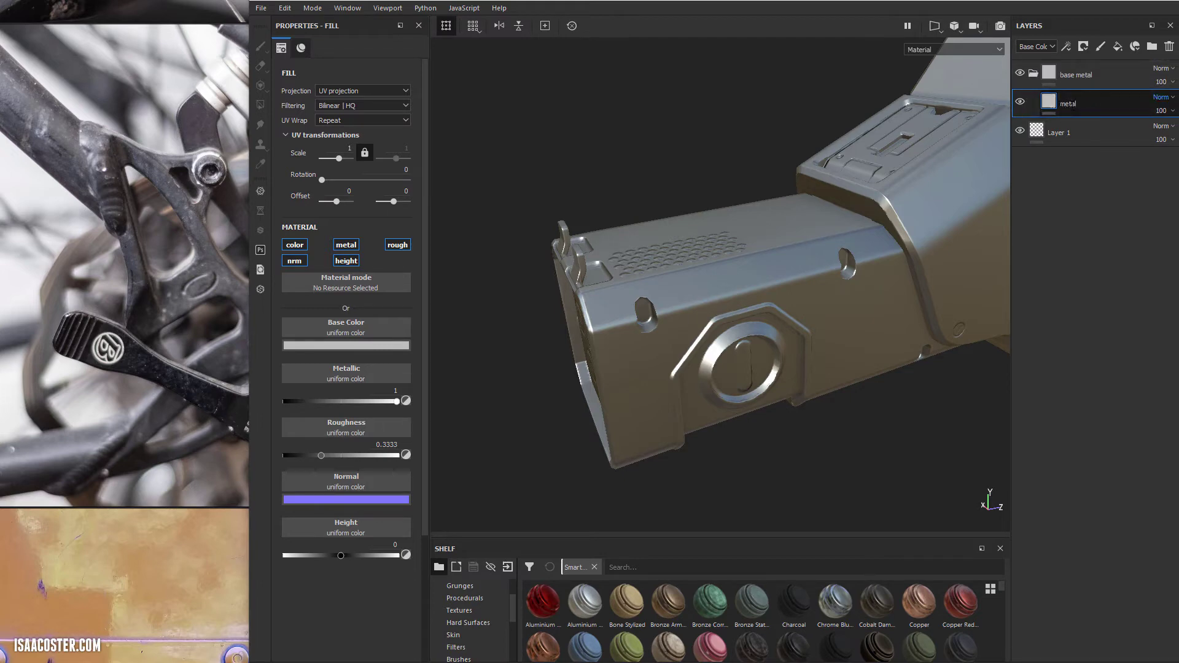
# - Examine the bare metal's reflections on the gun's side panel, rear body and muzzle at close range
pyautogui.keyDown('alt'); pyautogui.moveTo(856, 241); pyautogui.dragTo(708, 226); pyautogui.keyUp('alt')
pyautogui.keyDown('alt'); pyautogui.moveTo(708, 227); pyautogui.dragTo(863, 397, button='right'); pyautogui.keyUp('alt')
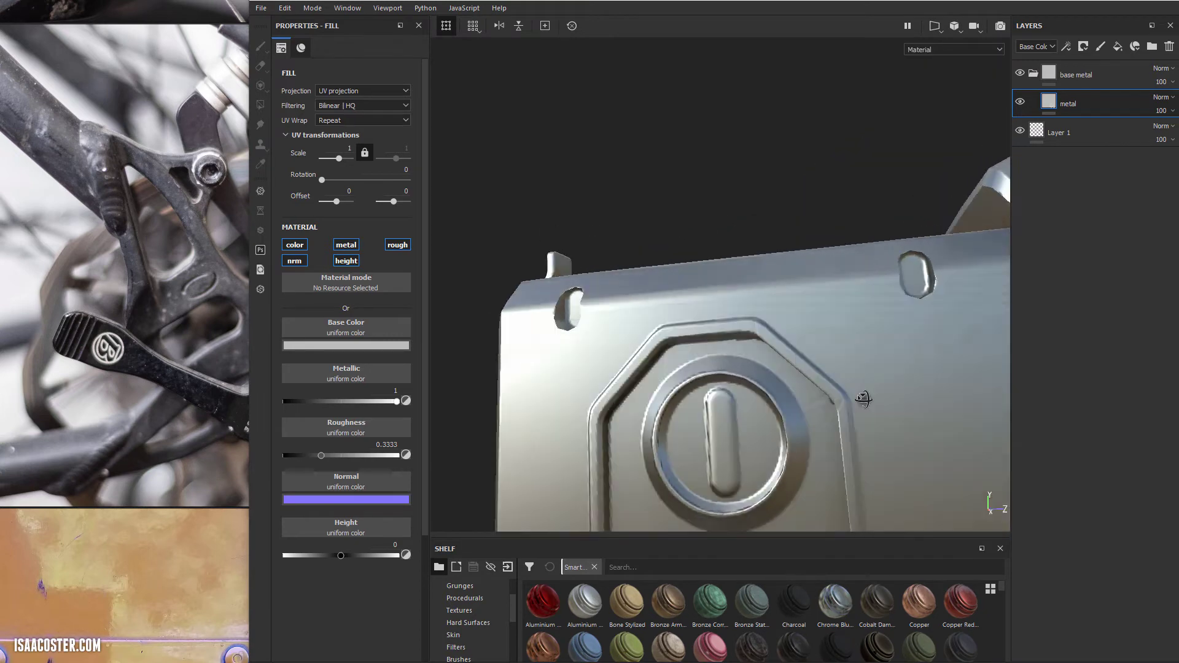
pyautogui.keyDown('alt'); pyautogui.moveTo(863, 397); pyautogui.dragTo(842, 372); pyautogui.keyUp('alt')
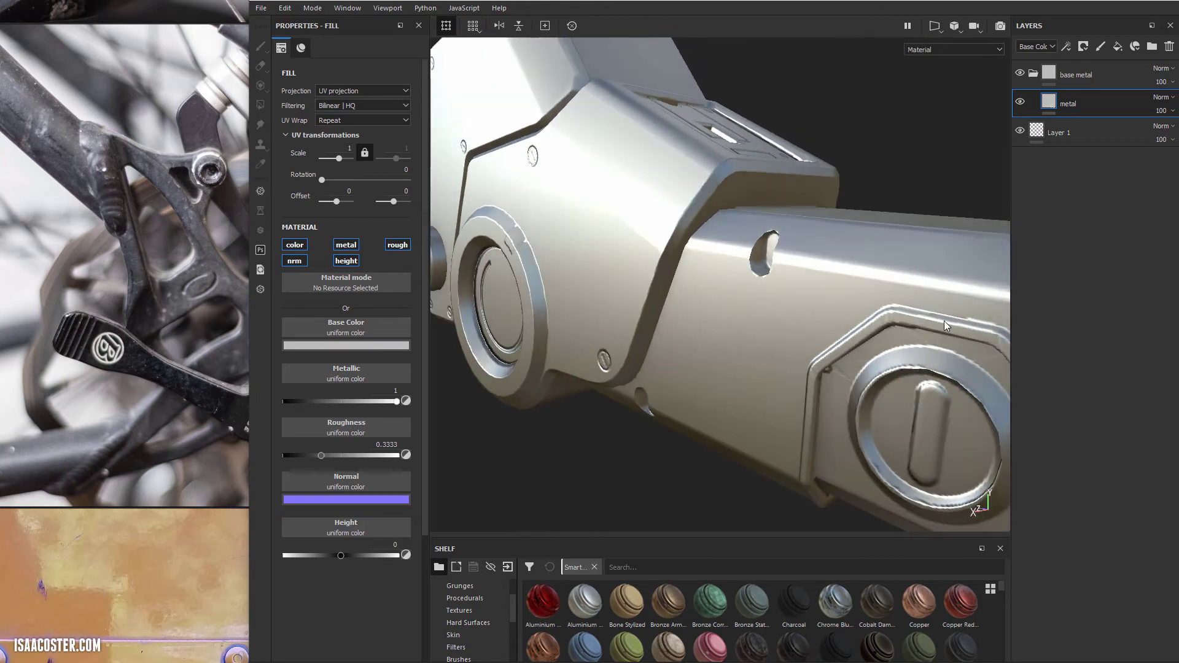
pyautogui.keyDown('alt'); pyautogui.moveTo(946, 325); pyautogui.dragTo(909, 316); pyautogui.keyUp('alt')
pyautogui.keyDown('alt'); pyautogui.moveTo(876, 277); pyautogui.dragTo(768, 198, button='middle'); pyautogui.keyUp('alt')
pyautogui.keyDown('alt'); pyautogui.moveTo(767, 197); pyautogui.dragTo(675, 342); pyautogui.keyUp('alt')
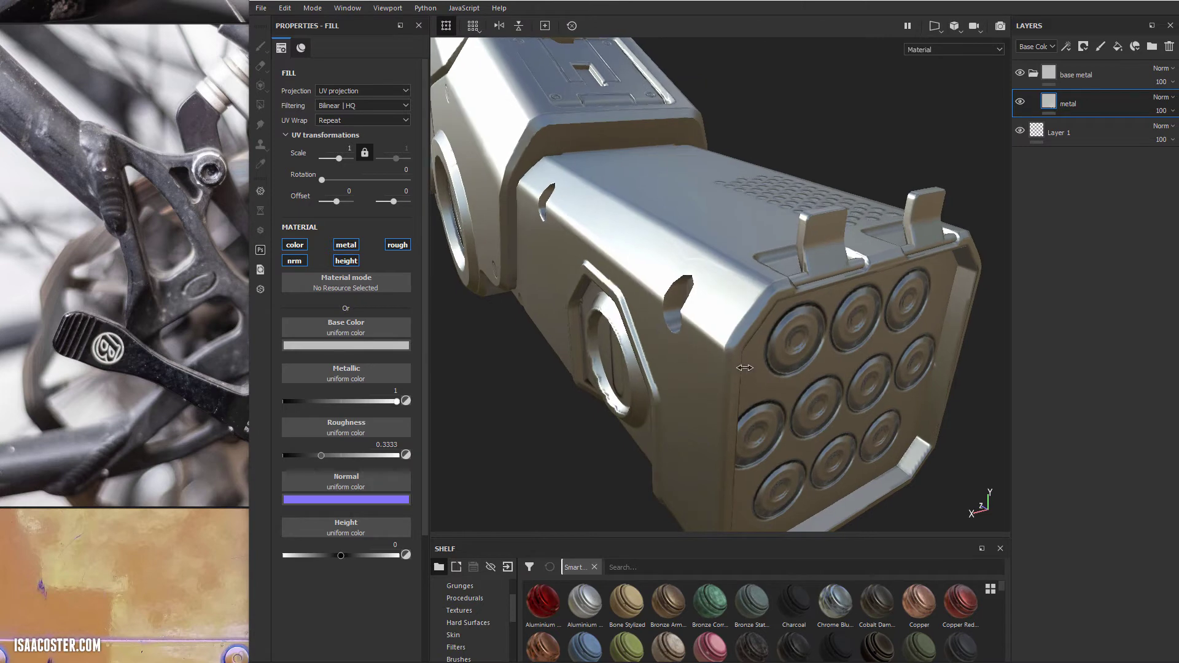
pyautogui.keyDown('shift'); pyautogui.moveTo(784, 356); pyautogui.dragTo(805, 362, button='right'); pyautogui.keyUp('shift')
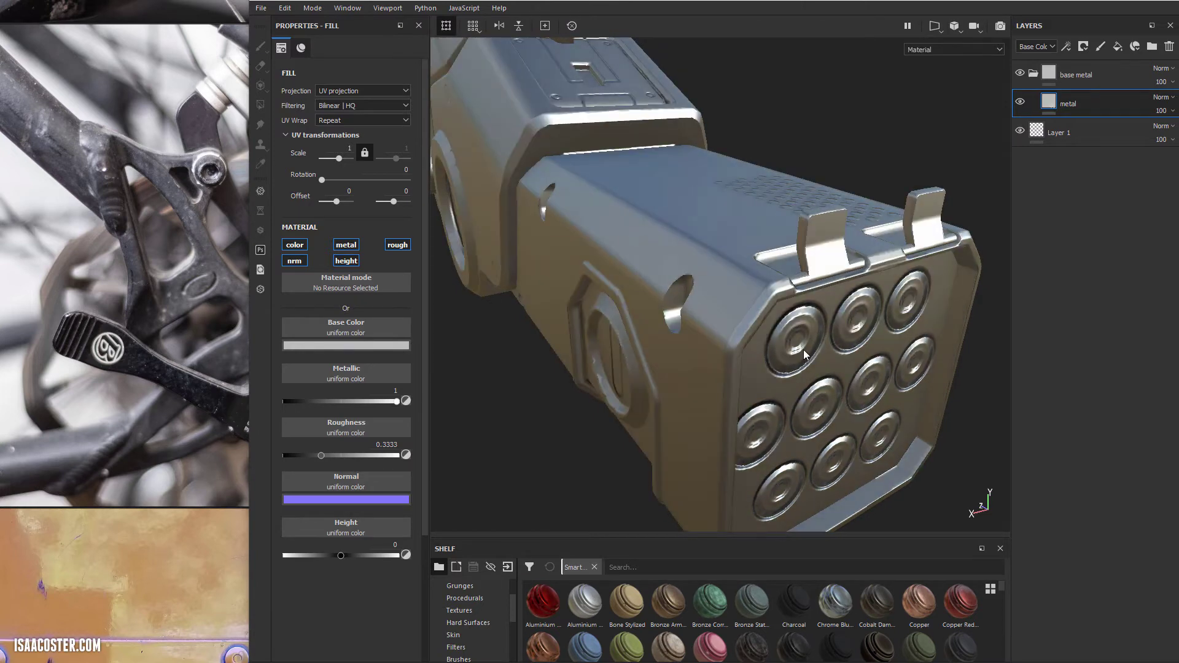
pyautogui.keyDown('alt'); pyautogui.moveTo(805, 354); pyautogui.dragTo(752, 276, button='right'); pyautogui.keyUp('alt')
pyautogui.keyDown('alt'); pyautogui.moveTo(752, 276); pyautogui.dragTo(789, 264); pyautogui.keyUp('alt')
pyautogui.keyDown('alt'); pyautogui.moveTo(788, 264); pyautogui.dragTo(745, 174, button='right'); pyautogui.keyUp('alt')
pyautogui.keyDown('alt'); pyautogui.moveTo(745, 174); pyautogui.dragTo(760, 168); pyautogui.keyUp('alt')
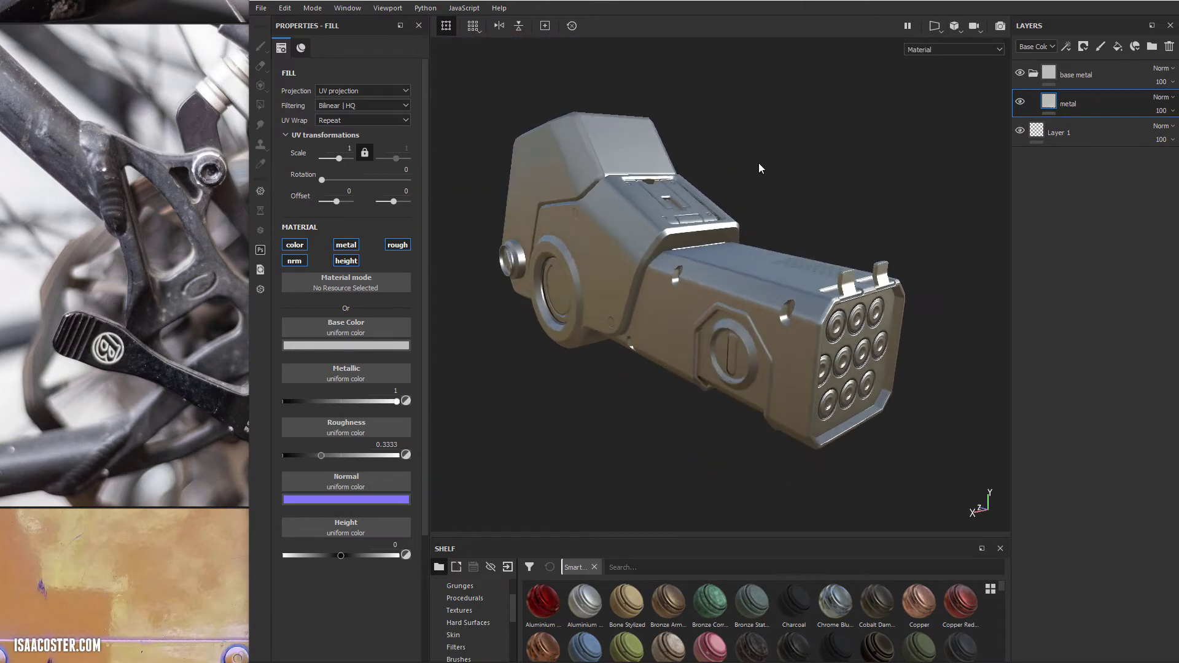
# - Examine how the metal shades across the whole gun from several angles while rotating the environment lighting
pyautogui.keyDown('shift'); pyautogui.moveTo(760, 168); pyautogui.dragTo(713, 179, button='right'); pyautogui.keyUp('shift')
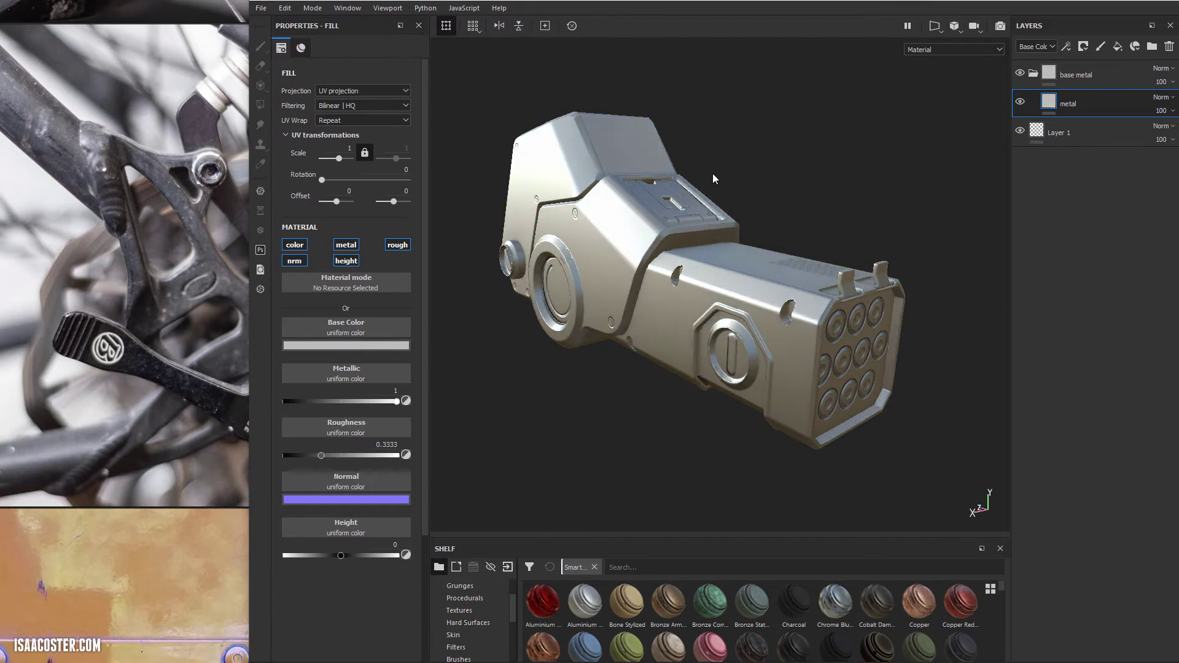
pyautogui.keyDown('alt'); pyautogui.moveTo(713, 179); pyautogui.dragTo(747, 273); pyautogui.keyUp('alt')
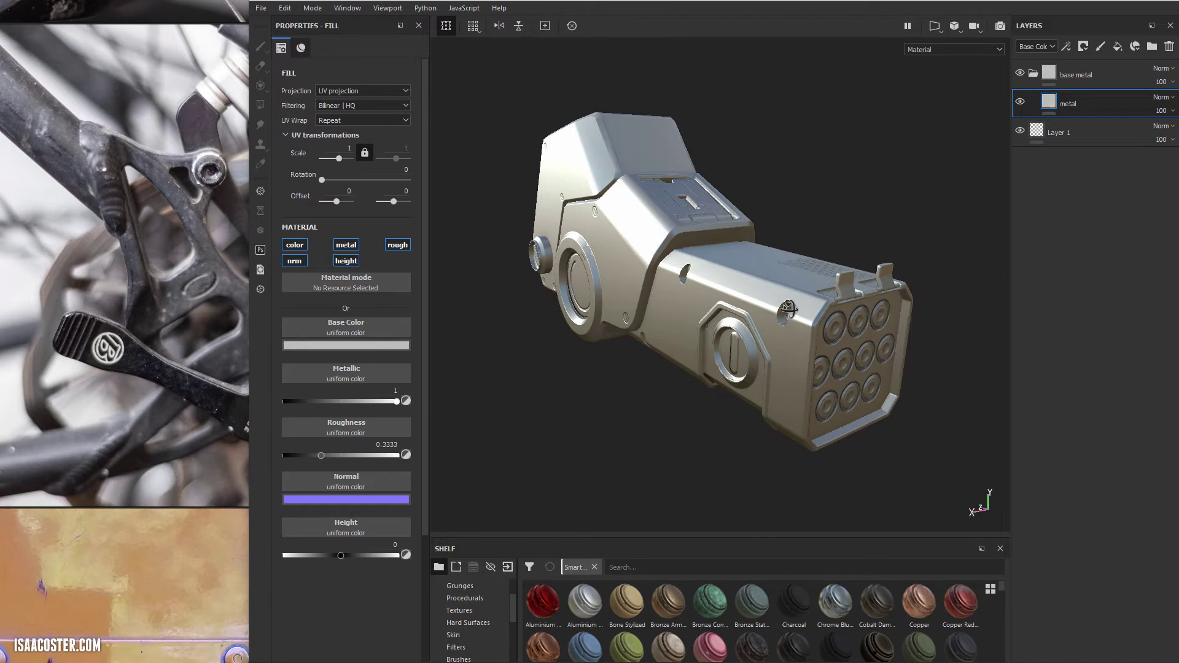
pyautogui.keyDown('alt'); pyautogui.moveTo(787, 310); pyautogui.dragTo(742, 358); pyautogui.keyUp('alt')
pyautogui.keyDown('alt'); pyautogui.moveTo(752, 290); pyautogui.dragTo(723, 307, button='middle'); pyautogui.keyUp('alt')
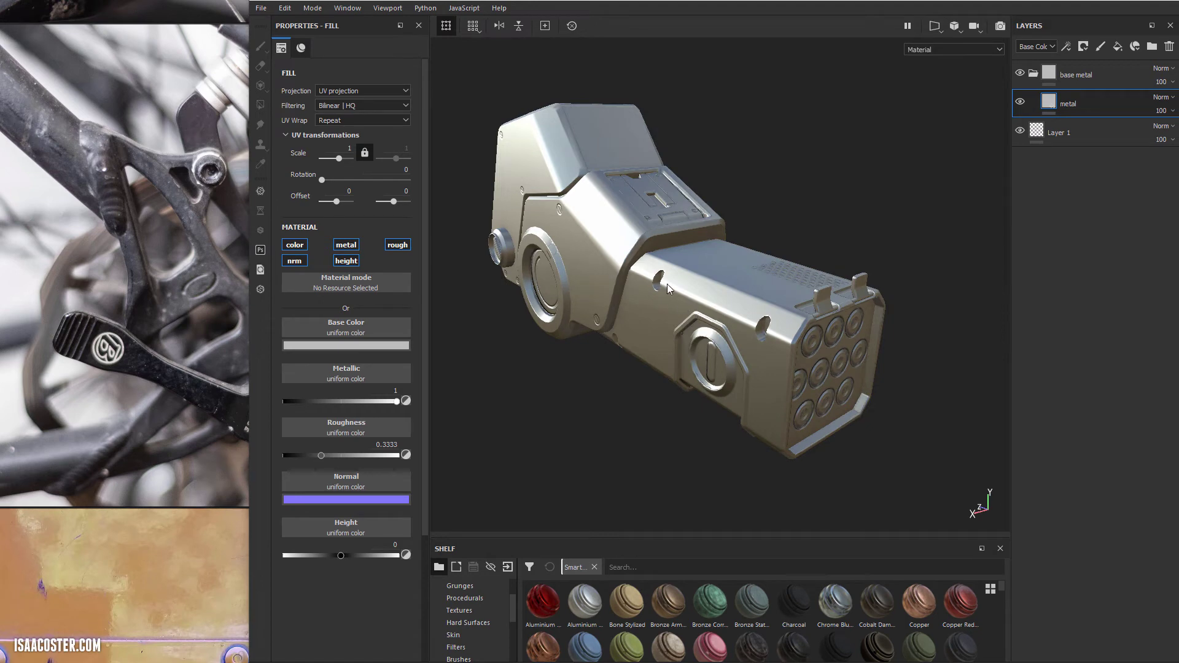
pyautogui.keyDown('alt'); pyautogui.moveTo(696, 293); pyautogui.dragTo(756, 316, button='middle'); pyautogui.keyUp('alt')
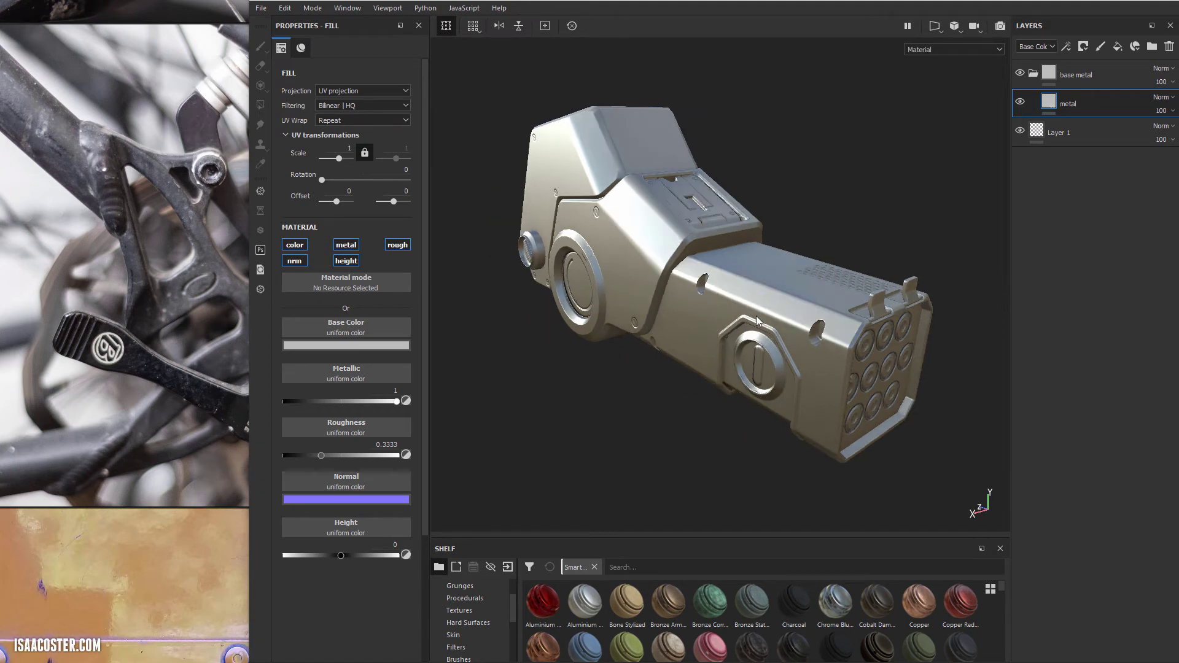
pyautogui.keyDown('alt'); pyautogui.moveTo(793, 364); pyautogui.dragTo(737, 341); pyautogui.keyUp('alt')
pyautogui.keyDown('shift'); pyautogui.moveTo(735, 339); pyautogui.dragTo(765, 336, button='right'); pyautogui.keyUp('shift')
pyautogui.keyDown('alt'); pyautogui.moveTo(765, 336); pyautogui.dragTo(793, 303); pyautogui.keyUp('alt')
pyautogui.keyDown('alt'); pyautogui.moveTo(794, 303); pyautogui.dragTo(786, 309, button='middle'); pyautogui.keyUp('alt')
pyautogui.keyDown('alt'); pyautogui.moveTo(786, 308); pyautogui.dragTo(790, 349); pyautogui.keyUp('alt')
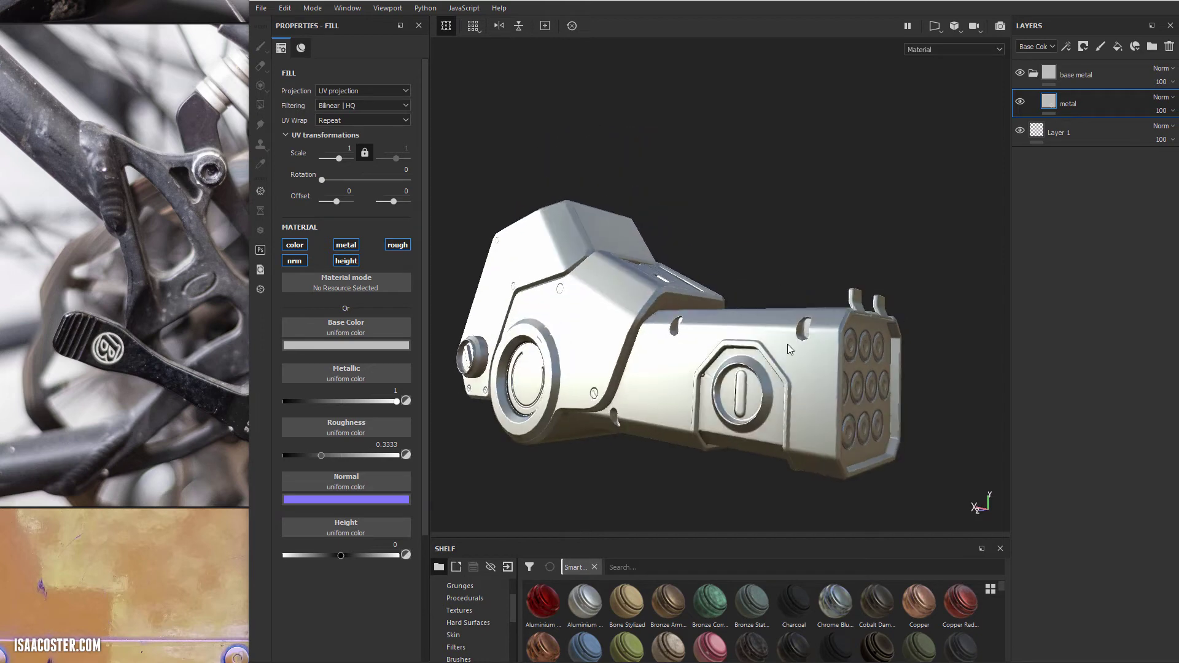
pyautogui.keyDown('alt'); pyautogui.moveTo(726, 404); pyautogui.dragTo(784, 346); pyautogui.keyUp('alt')
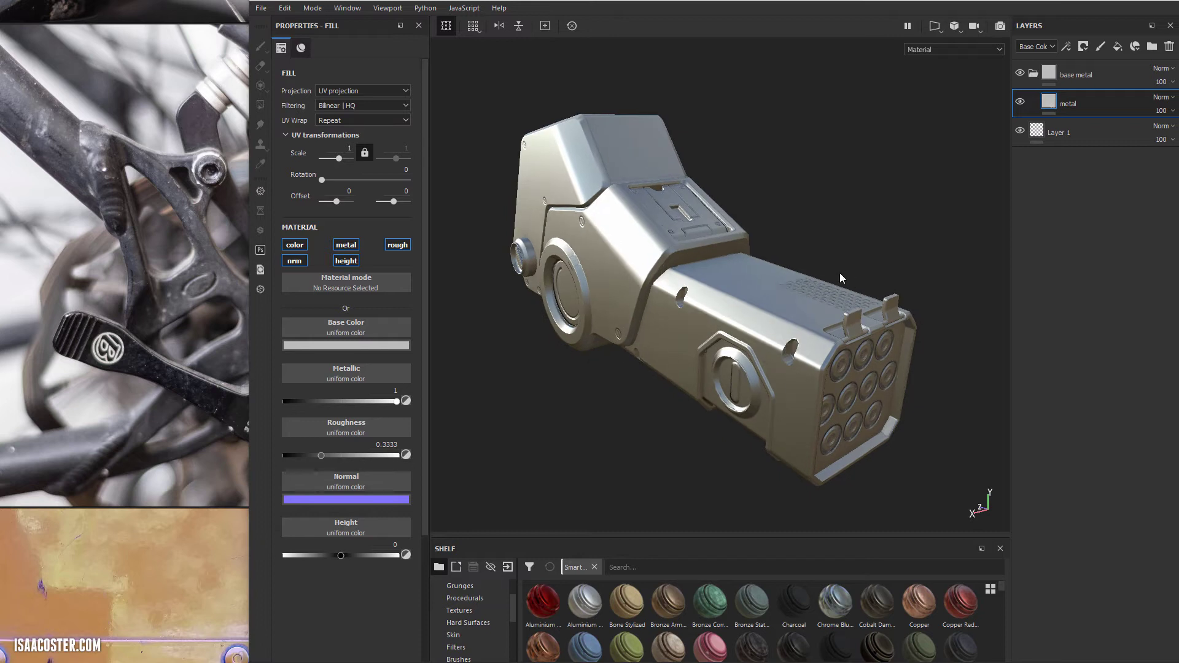
# - Darken the metal layer's Base Color to a neutral grey of 0.303 RGB
pyautogui.keyDown('alt'); pyautogui.moveTo(652, 255); pyautogui.dragTo(700, 316); pyautogui.keyUp('alt')
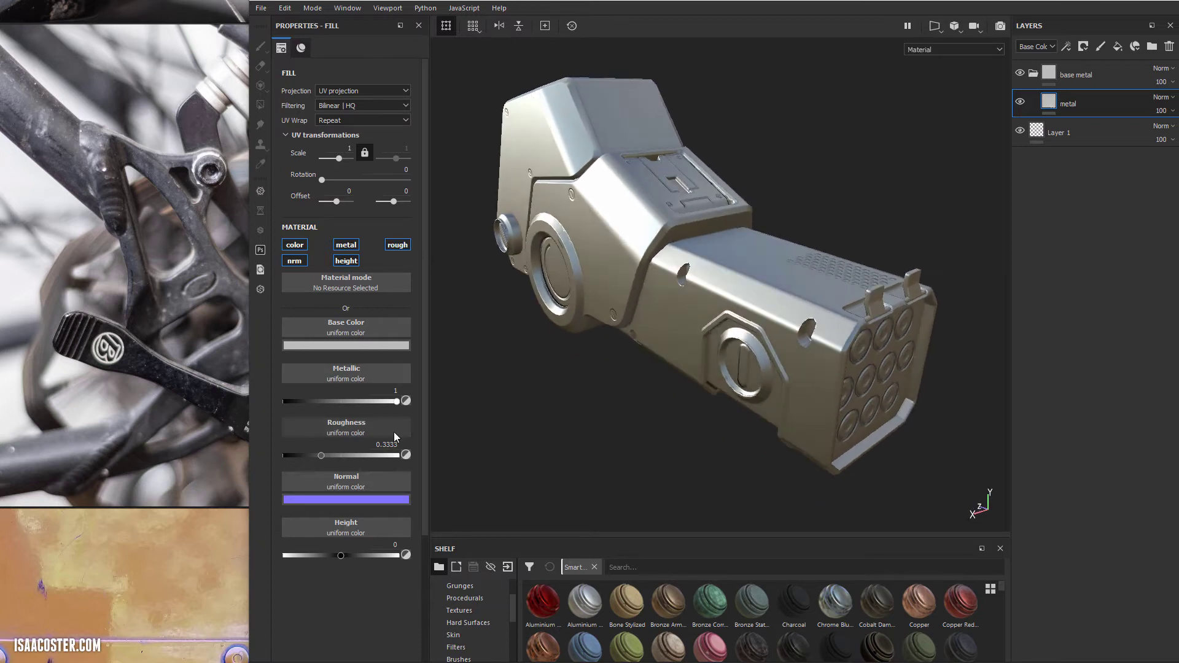
pyautogui.click(355, 347)
pyautogui.click(359, 415)
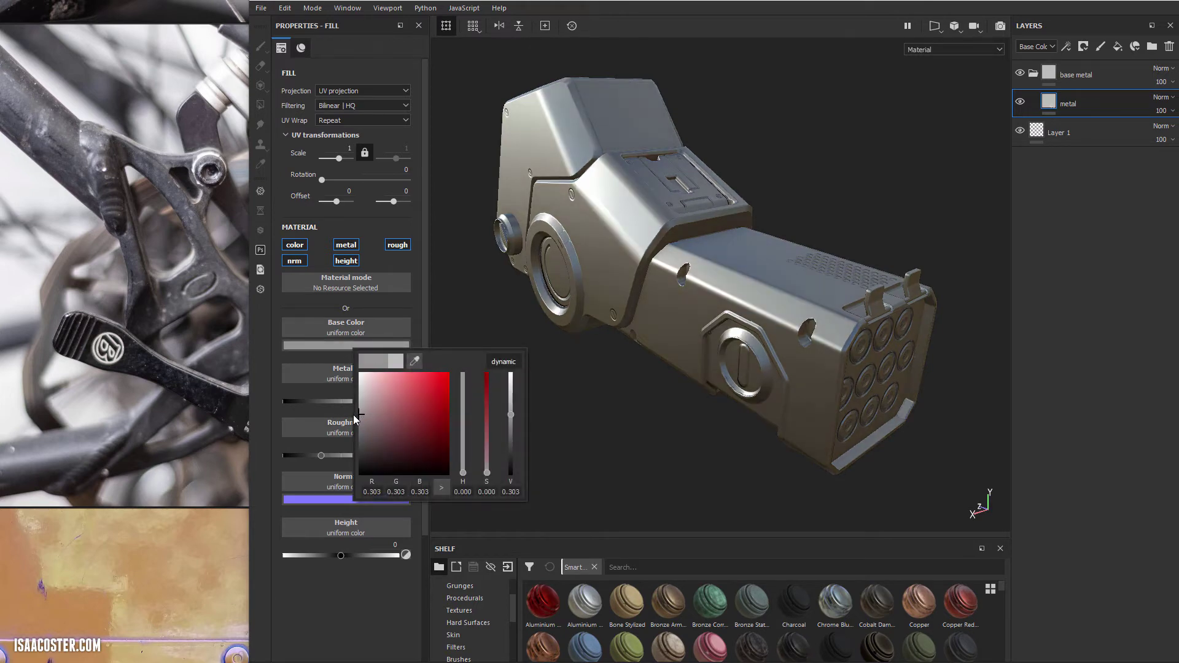
pyautogui.keyDown('alt'); pyautogui.moveTo(625, 151); pyautogui.dragTo(847, 159); pyautogui.keyUp('alt')
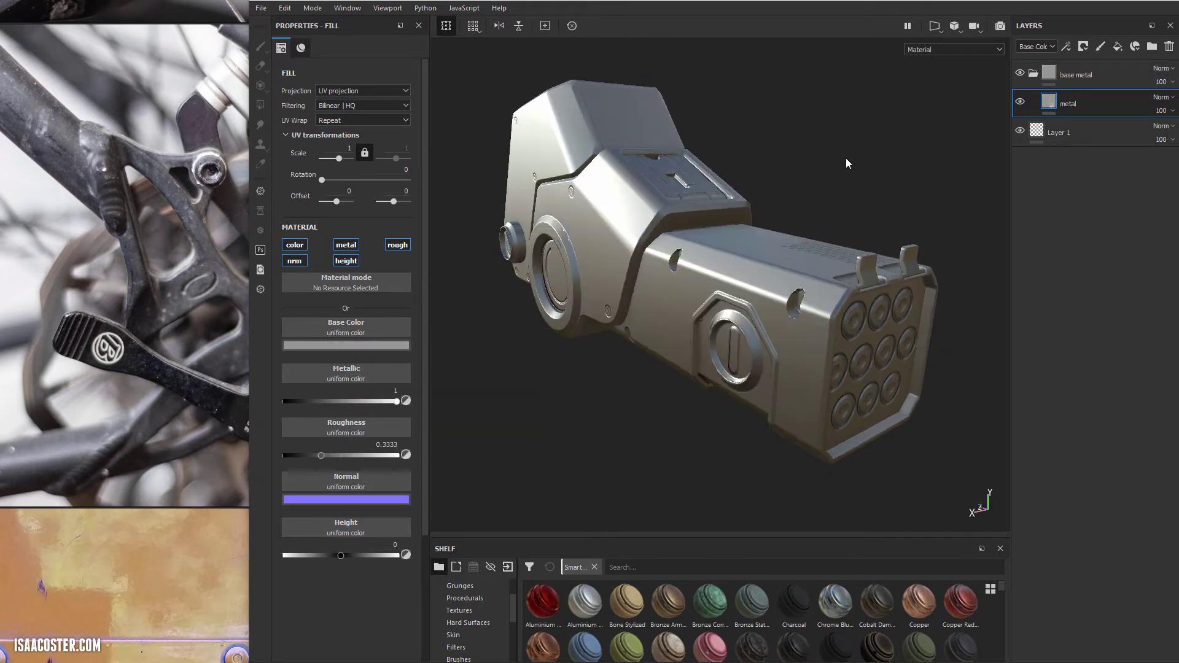
# - Add a fill layer named dirt above the metal layer in the base metal folder
pyautogui.click(1118, 48)
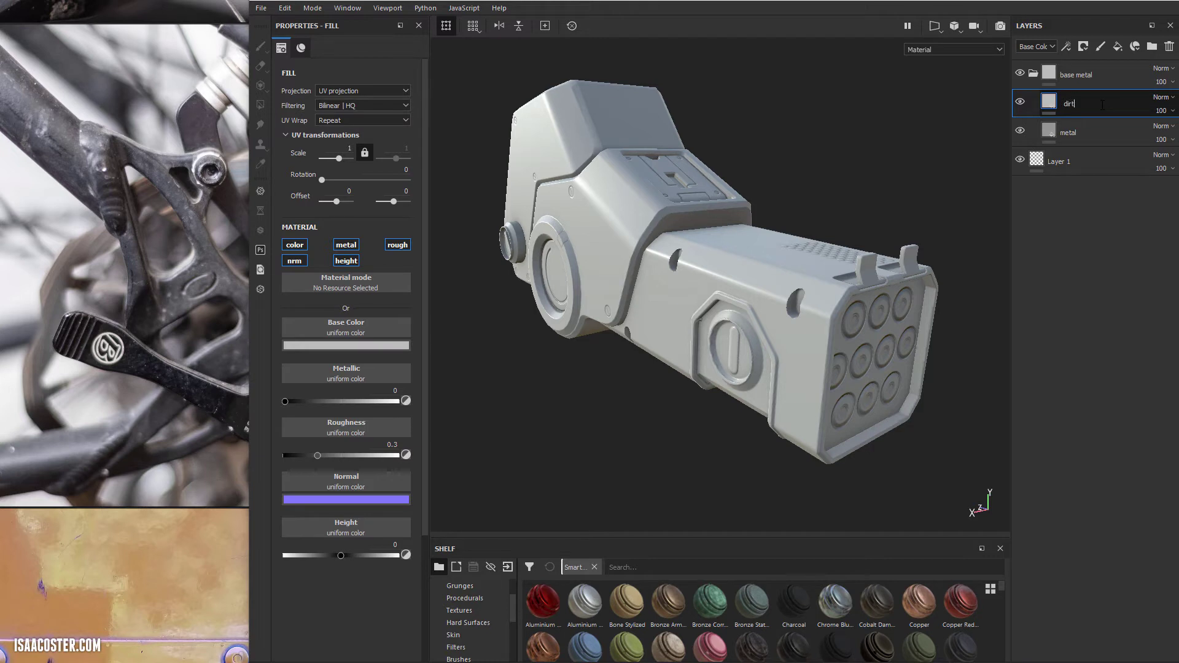
pyautogui.press('Return')
pyautogui.keyDown('alt'); pyautogui.moveTo(752, 284); pyautogui.dragTo(770, 301); pyautogui.keyUp('alt')
pyautogui.keyDown('alt'); pyautogui.moveTo(695, 250); pyautogui.dragTo(712, 259, button='middle'); pyautogui.keyUp('alt')
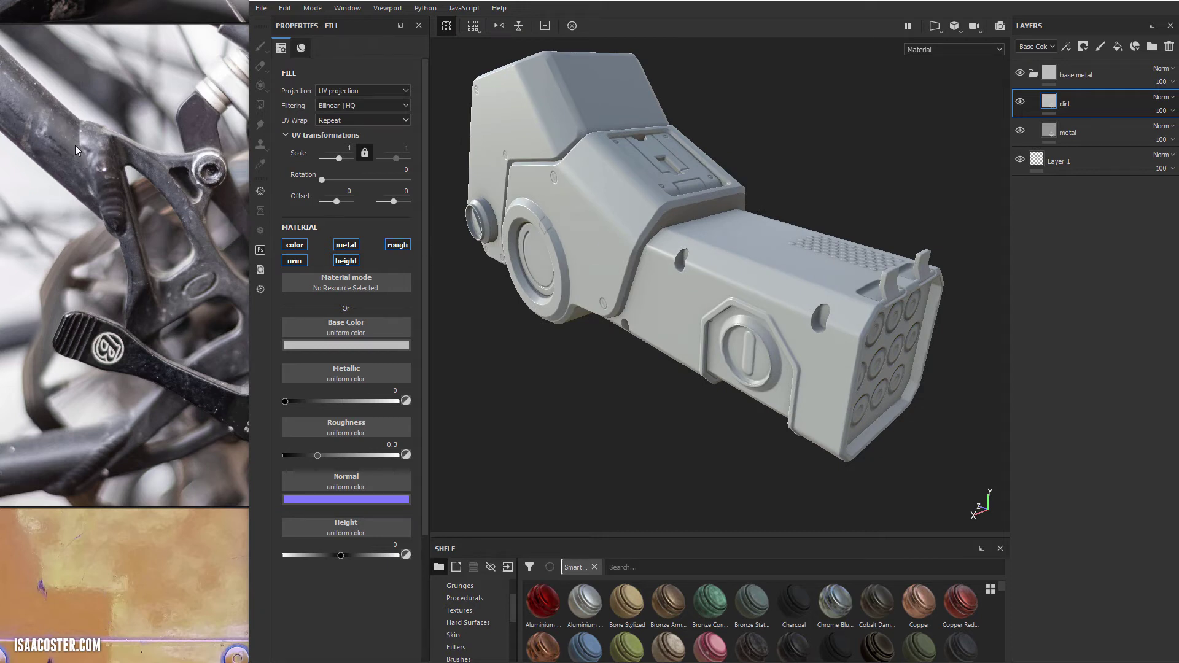
# - Set the dirt layer's Base Color to near-black with RGB 0.010, 0.008, 0.008
pyautogui.keyDown('alt'); pyautogui.moveTo(601, 279); pyautogui.dragTo(897, 142); pyautogui.keyUp('alt')
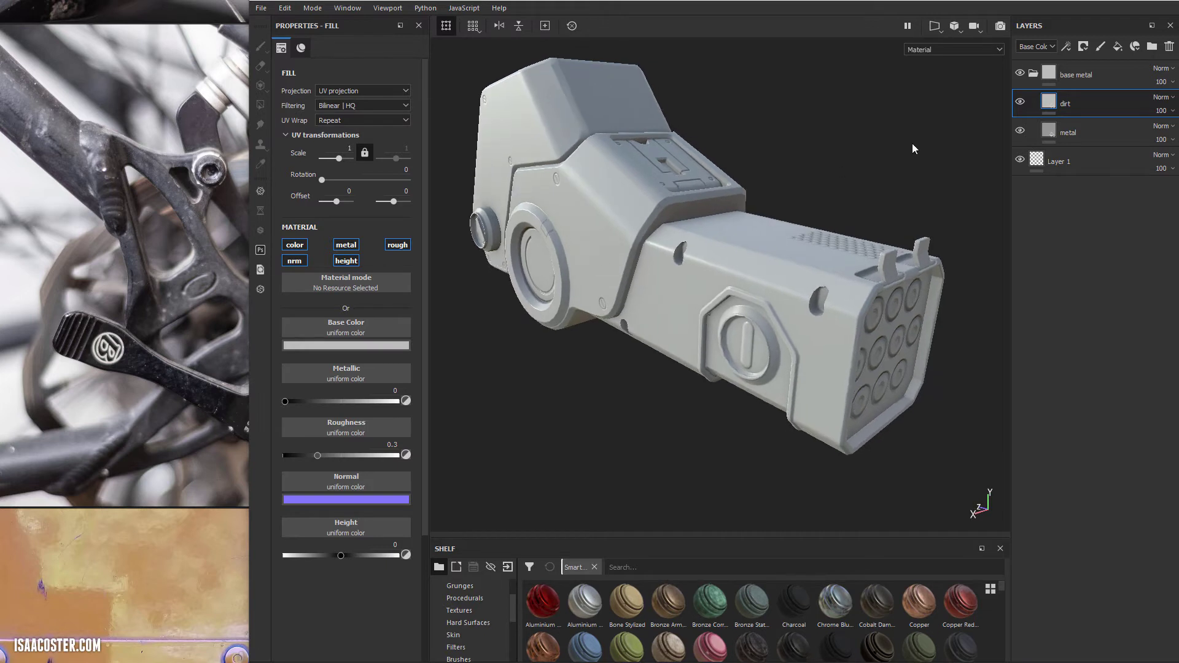
pyautogui.click(341, 345)
pyautogui.moveTo(357, 433)
pyautogui.mouseDown()
pyautogui.moveTo(348, 453)
pyautogui.moveTo(359, 466)
pyautogui.mouseUp()
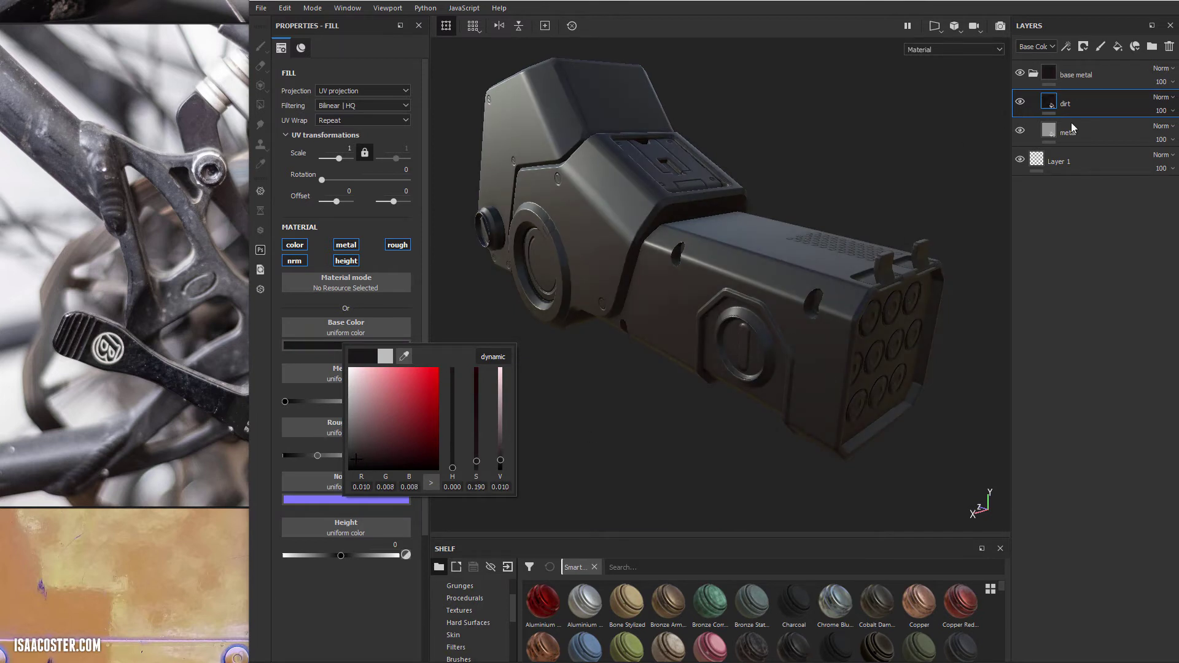
# - Enlarge the shelf, browse the Smart masks category and apply the Dirt Cavities mask to the dirt layer
pyautogui.rightClick(1097, 106)
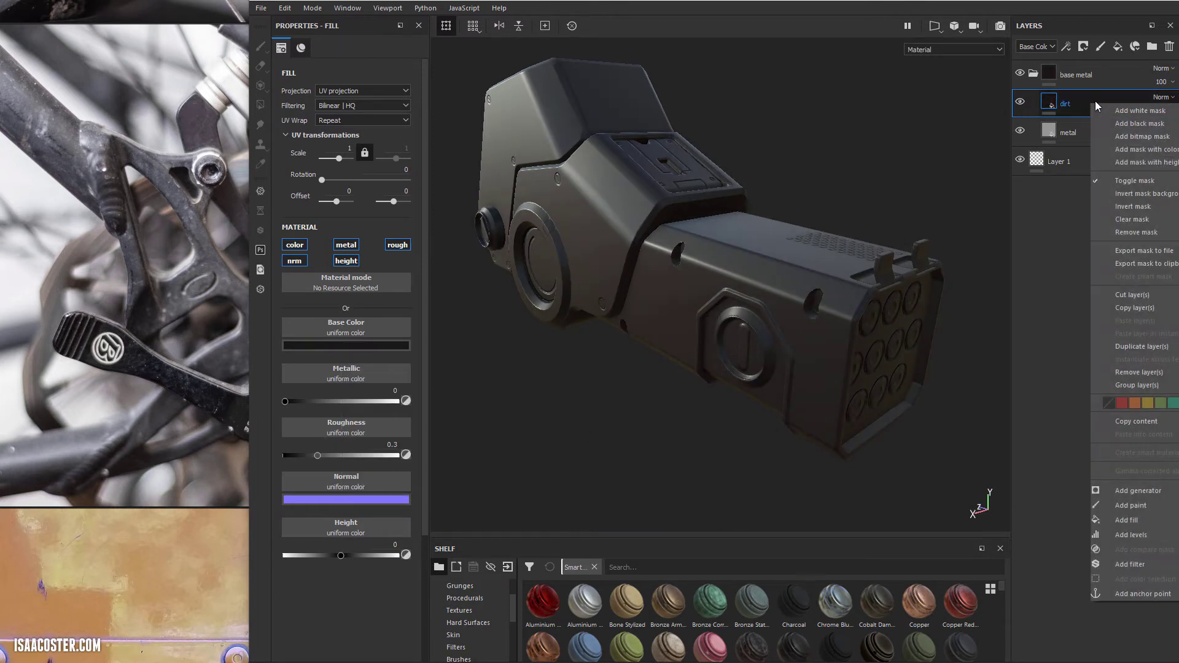
pyautogui.click(504, 541)
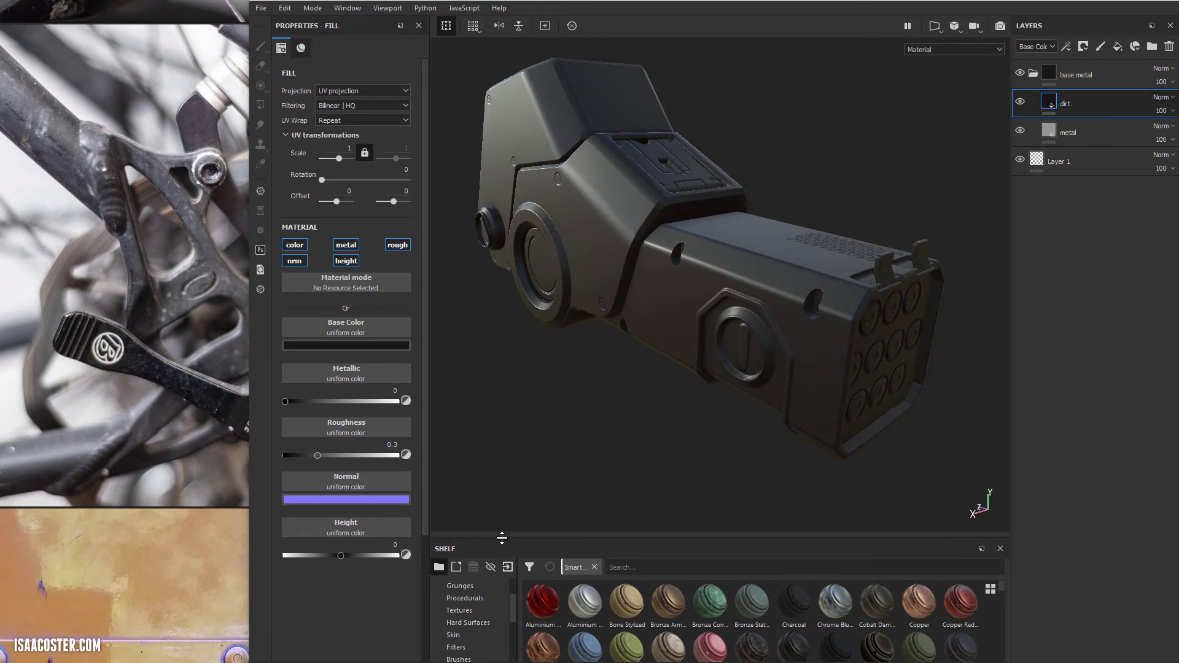
pyautogui.moveTo(502, 538); pyautogui.dragTo(494, 489)
pyautogui.scroll(-3, 483, 574)
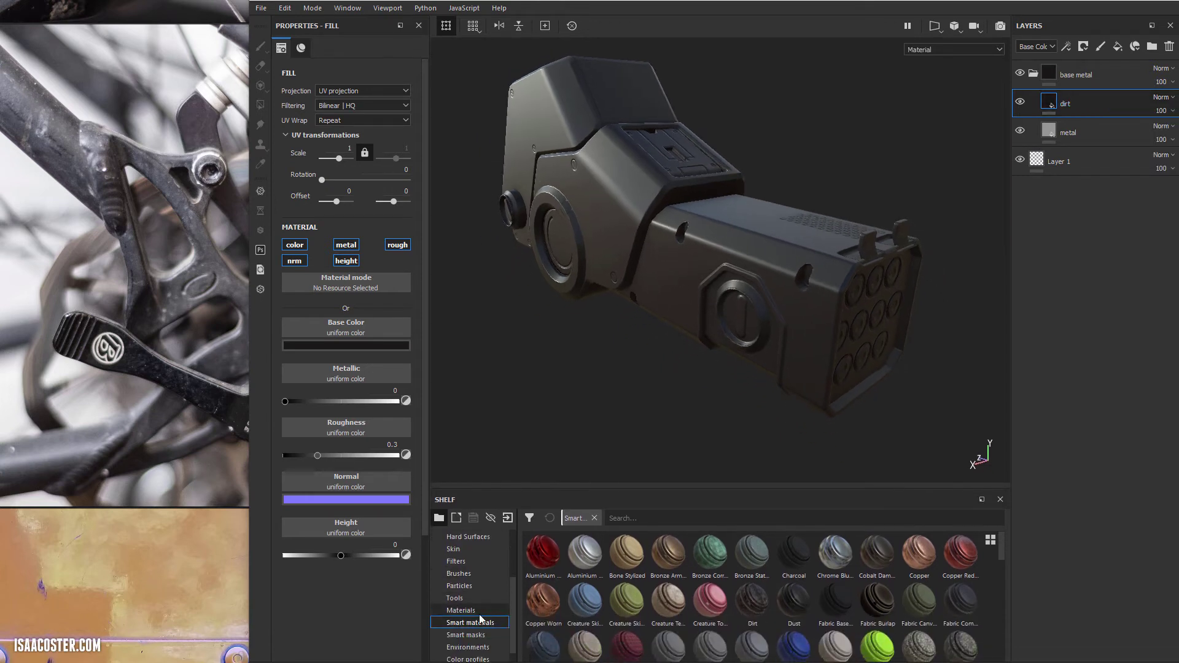
pyautogui.click(465, 635)
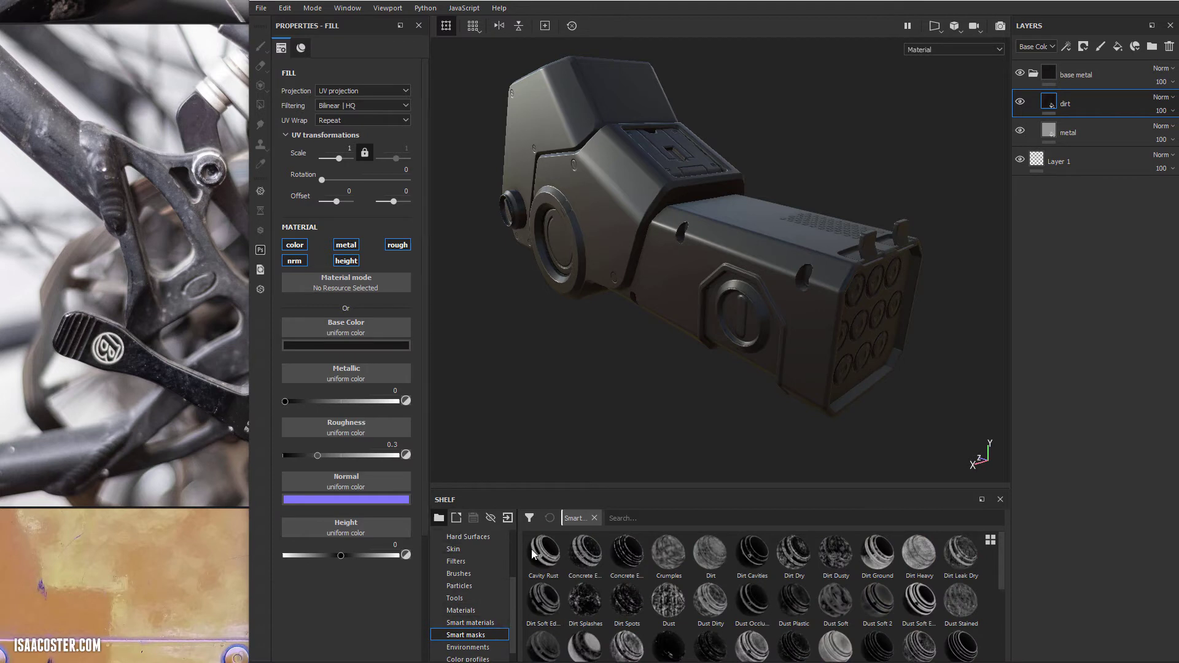
pyautogui.moveTo(755, 566)
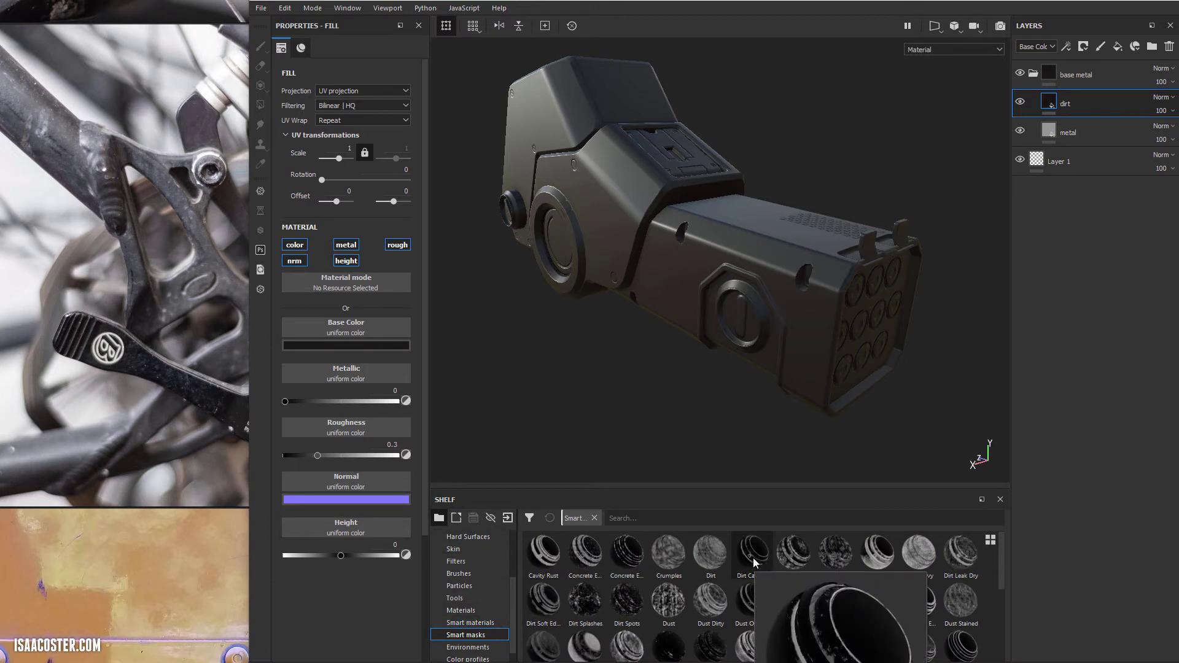
pyautogui.moveTo(755, 561)
pyautogui.mouseDown()
pyautogui.moveTo(896, 418)
pyautogui.moveTo(1107, 104)
pyautogui.mouseUp()
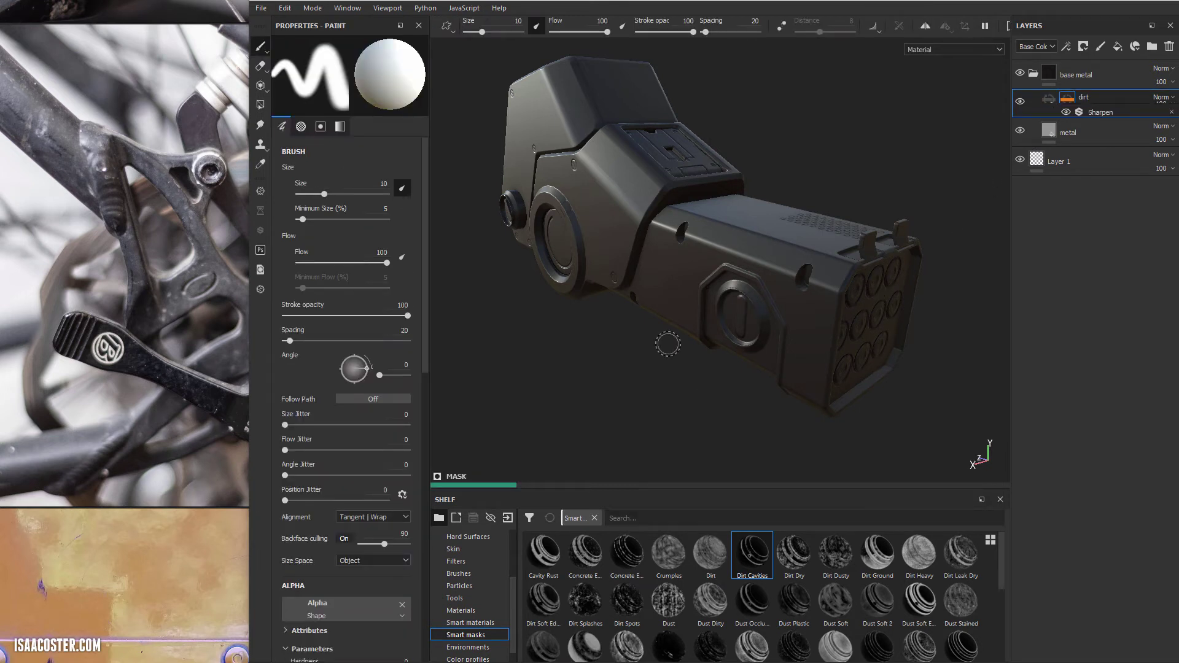
# - Examine the masked cavity dirt around the muzzle's barrels and front rim under rotated lighting
pyautogui.keyDown('alt'); pyautogui.moveTo(668, 344); pyautogui.dragTo(619, 367); pyautogui.keyUp('alt')
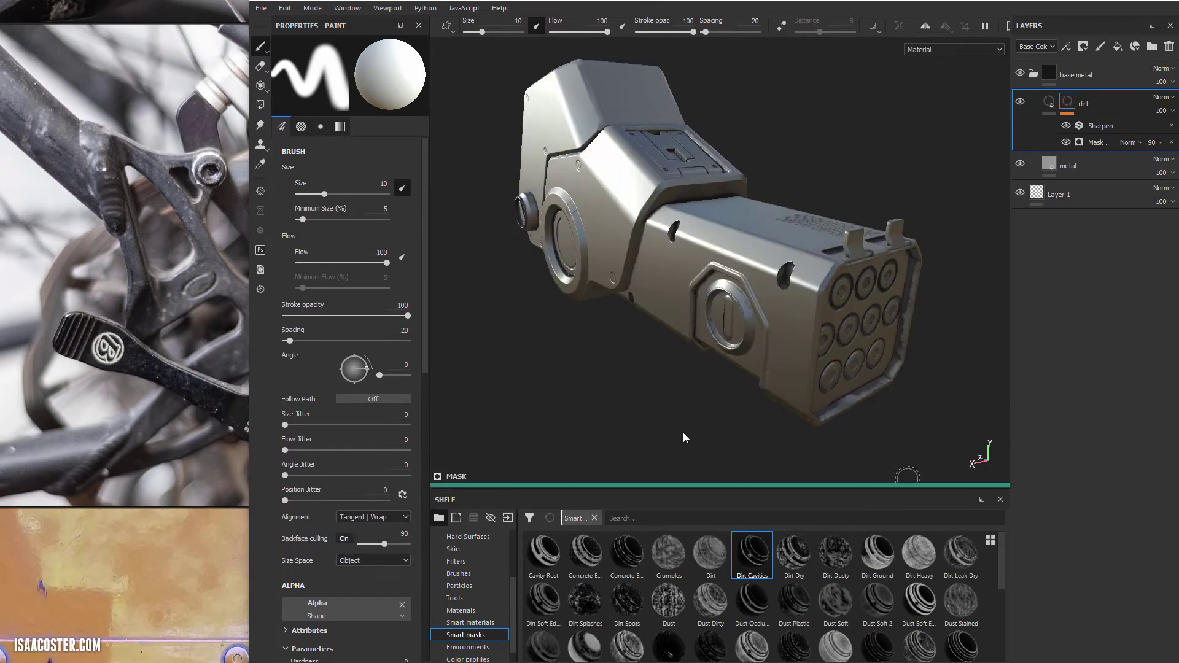
pyautogui.press('x')
pyautogui.press('x')
pyautogui.moveTo(643, 414)
pyautogui.keyDown('alt'); pyautogui.mouseDown()
pyautogui.moveTo(666, 344)
pyautogui.moveTo(645, 342)
pyautogui.moveTo(644, 358)
pyautogui.moveTo(649, 333)
pyautogui.moveTo(749, 392)
pyautogui.mouseUp(); pyautogui.keyUp('alt')
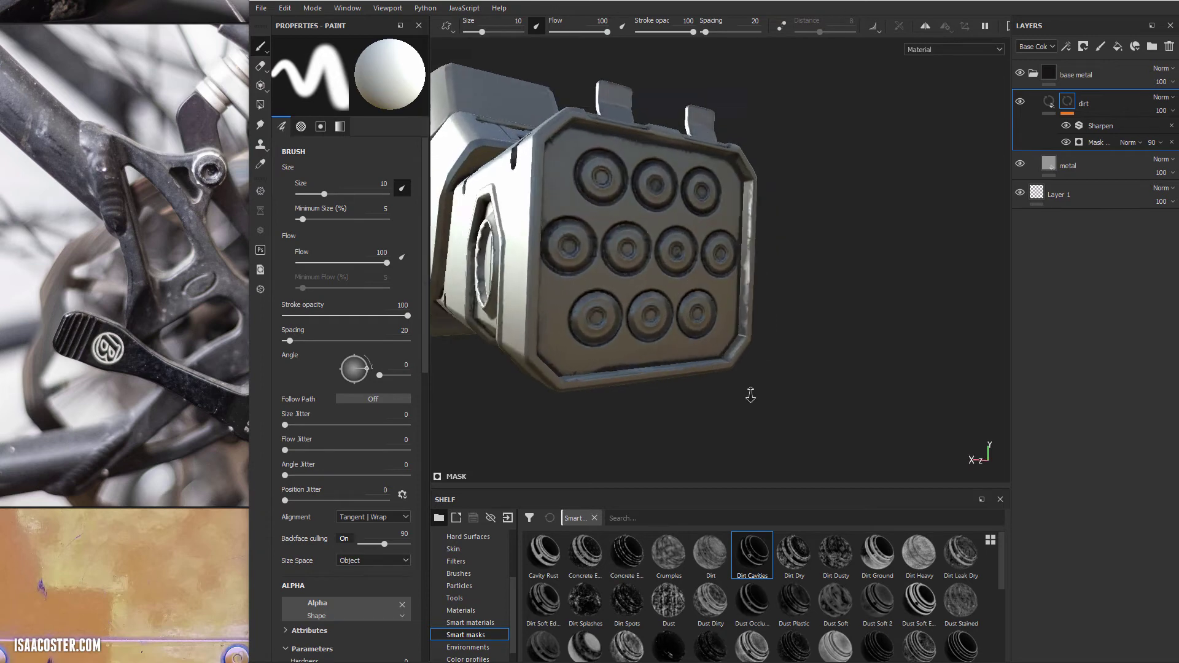
pyautogui.keyDown('alt'); pyautogui.moveTo(750, 392); pyautogui.dragTo(839, 379, button='right'); pyautogui.keyUp('alt')
pyautogui.keyDown('alt'); pyautogui.moveTo(839, 379); pyautogui.dragTo(861, 416); pyautogui.keyUp('alt')
pyautogui.keyDown('shift'); pyautogui.moveTo(861, 416); pyautogui.dragTo(851, 398, button='right'); pyautogui.keyUp('shift')
pyautogui.keyDown('alt'); pyautogui.moveTo(850, 398); pyautogui.dragTo(737, 399); pyautogui.keyUp('alt')
pyautogui.keyDown('alt'); pyautogui.moveTo(605, 287); pyautogui.dragTo(731, 310); pyautogui.keyUp('alt')
# - Examine the masked dirt on the gun's top vents, bolt recesses and octagonal side panel
pyautogui.keyDown('alt'); pyautogui.moveTo(731, 310); pyautogui.dragTo(754, 302, button='right'); pyautogui.keyUp('alt')
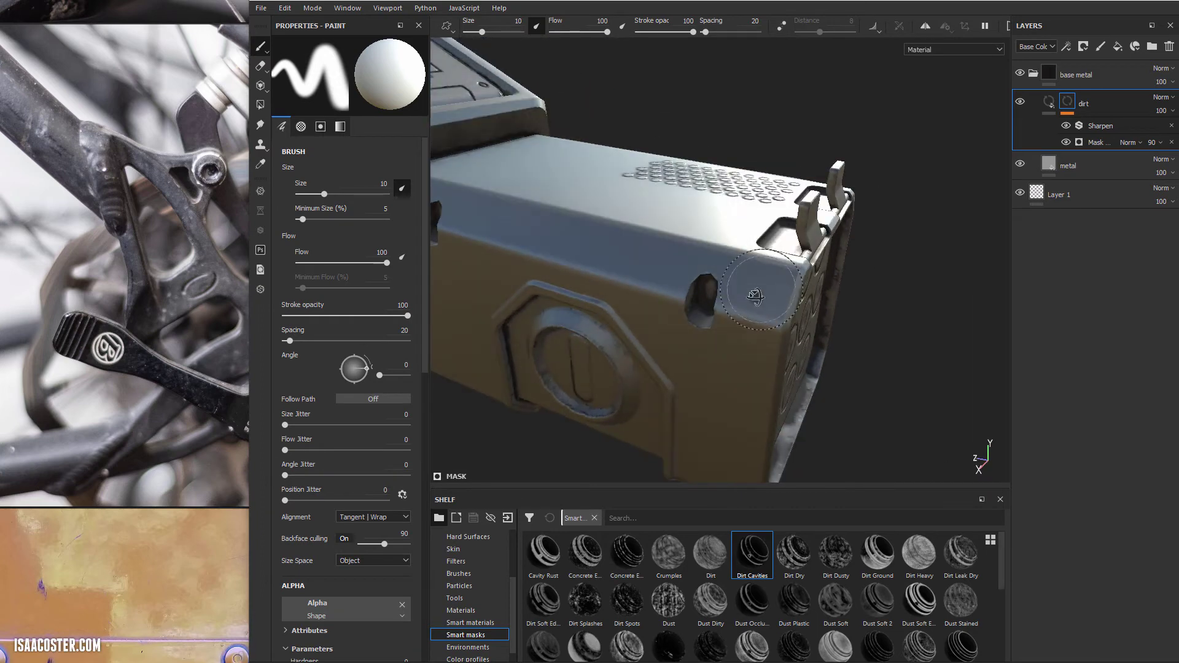
pyautogui.moveTo(754, 302)
pyautogui.keyDown('alt'); pyautogui.mouseDown()
pyautogui.moveTo(712, 368)
pyautogui.moveTo(726, 337)
pyautogui.moveTo(758, 314)
pyautogui.mouseUp(); pyautogui.keyUp('alt')
pyautogui.keyDown('alt'); pyautogui.moveTo(757, 314); pyautogui.dragTo(792, 292, button='middle'); pyautogui.keyUp('alt')
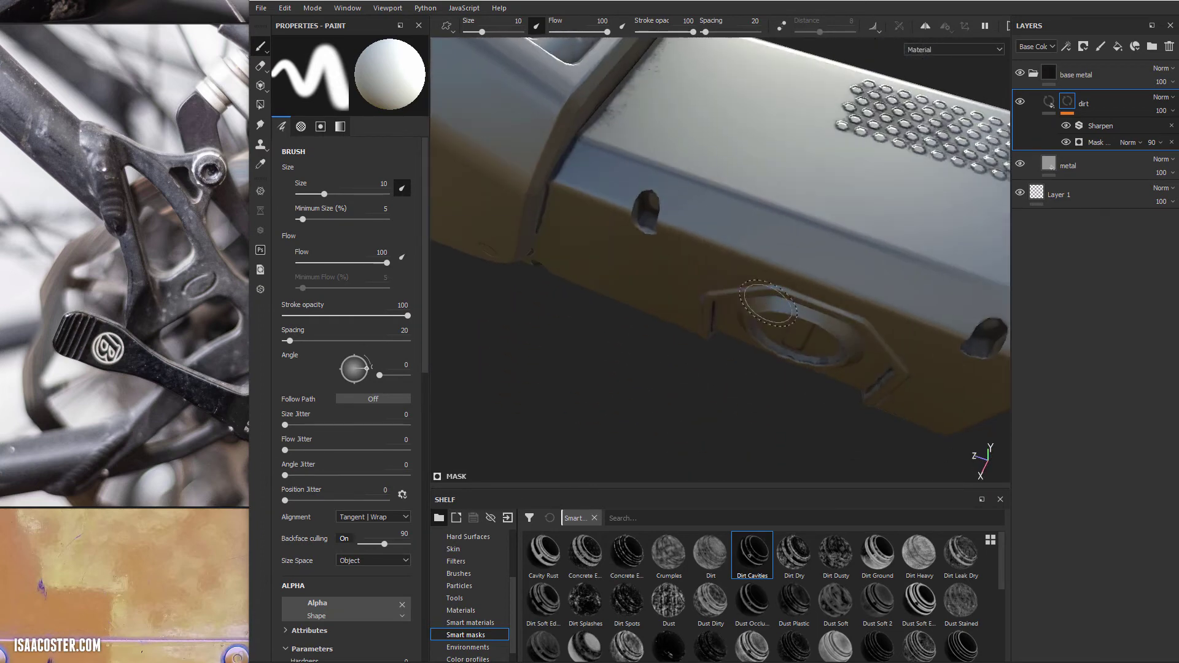
pyautogui.keyDown('alt'); pyautogui.moveTo(791, 292); pyautogui.dragTo(748, 240); pyautogui.keyUp('alt')
pyautogui.keyDown('alt'); pyautogui.moveTo(747, 240); pyautogui.dragTo(748, 281, button='middle'); pyautogui.keyUp('alt')
pyautogui.moveTo(749, 281)
pyautogui.keyDown('alt'); pyautogui.mouseDown()
pyautogui.moveTo(838, 211)
pyautogui.moveTo(792, 231)
pyautogui.moveTo(812, 248)
pyautogui.moveTo(795, 259)
pyautogui.moveTo(711, 302)
pyautogui.moveTo(716, 285)
pyautogui.mouseUp(); pyautogui.keyUp('alt')
pyautogui.keyDown('shift'); pyautogui.moveTo(716, 285); pyautogui.dragTo(597, 278, button='right'); pyautogui.keyUp('shift')
pyautogui.keyDown('alt'); pyautogui.moveTo(731, 260); pyautogui.dragTo(813, 227); pyautogui.keyUp('alt')
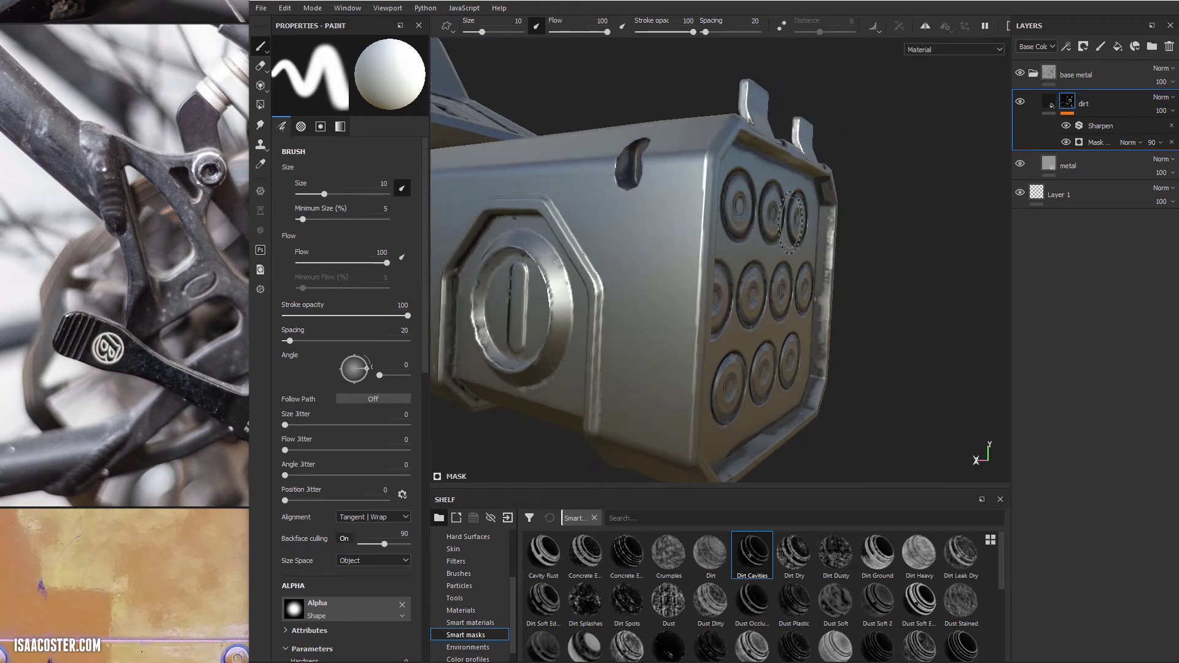
# - Raise the dirt layer's Roughness to about 0.85 and check the muzzle under a turned view
pyautogui.click(1046, 105)
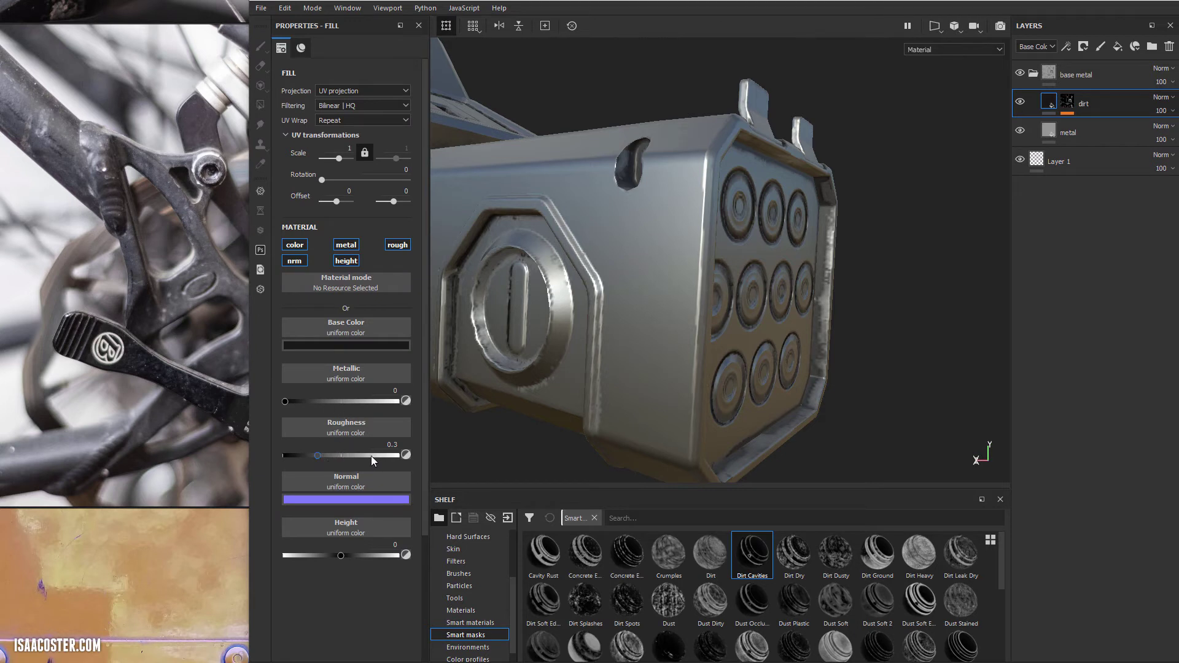
pyautogui.moveTo(342, 455); pyautogui.dragTo(388, 456)
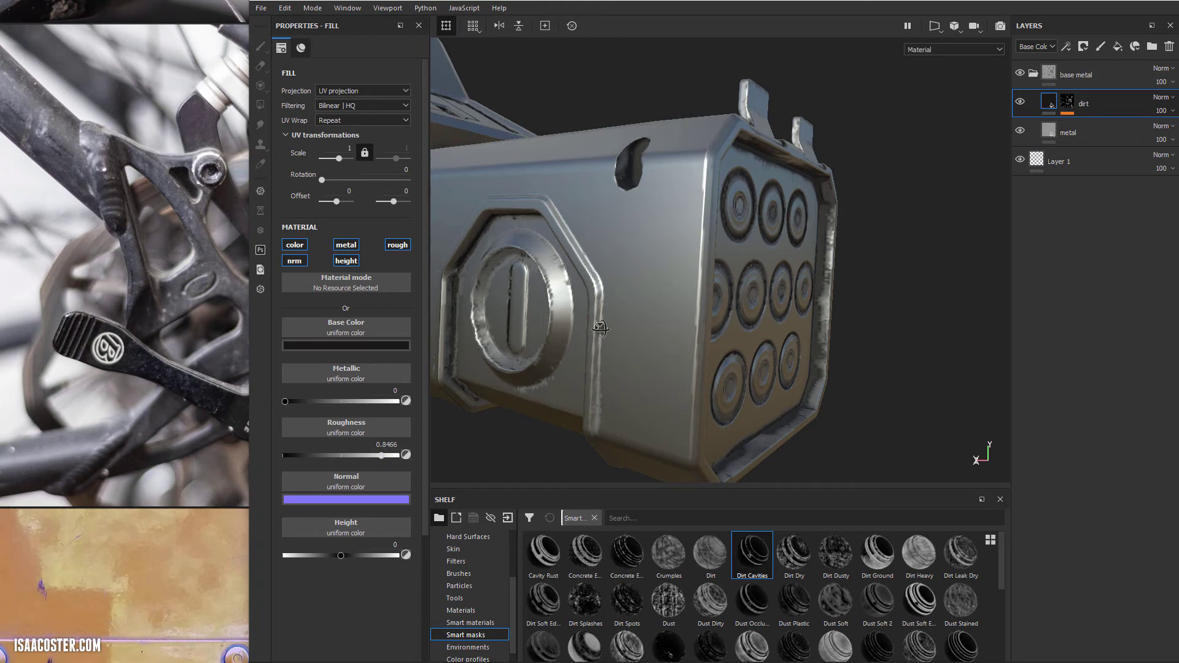
pyautogui.keyDown('alt'); pyautogui.moveTo(601, 328); pyautogui.dragTo(387, 427); pyautogui.keyUp('alt')
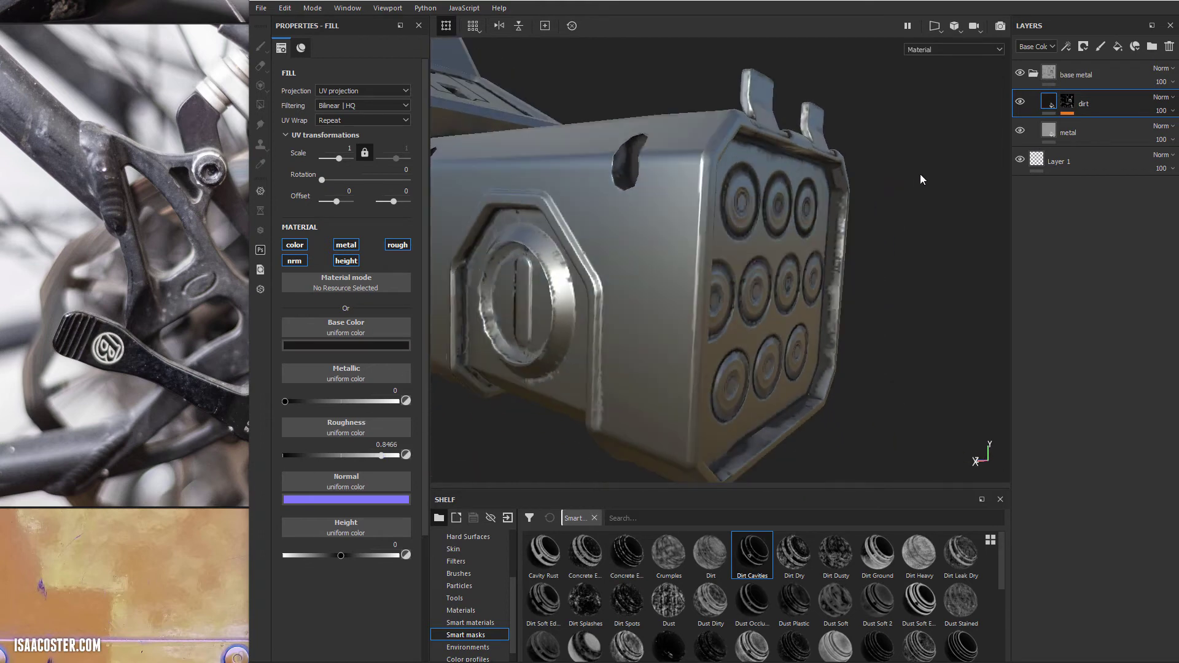
pyautogui.click(1061, 105)
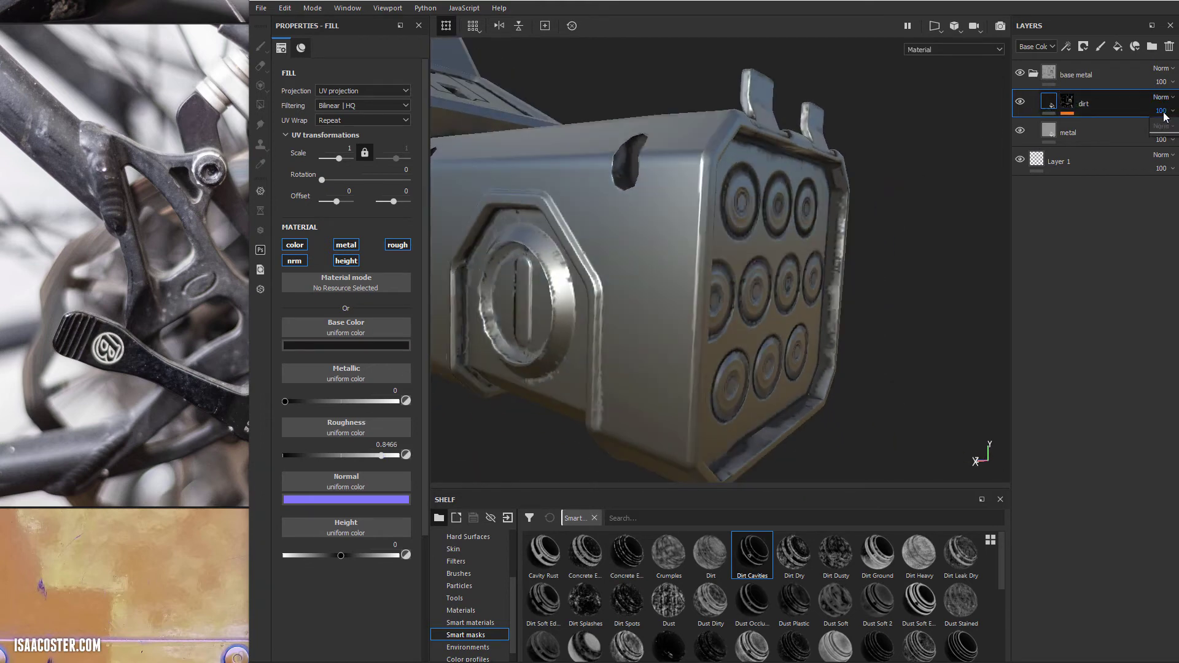
pyautogui.moveTo(1165, 135)
pyautogui.mouseDown()
pyautogui.moveTo(1143, 136)
pyautogui.moveTo(1178, 132)
pyautogui.mouseUp()
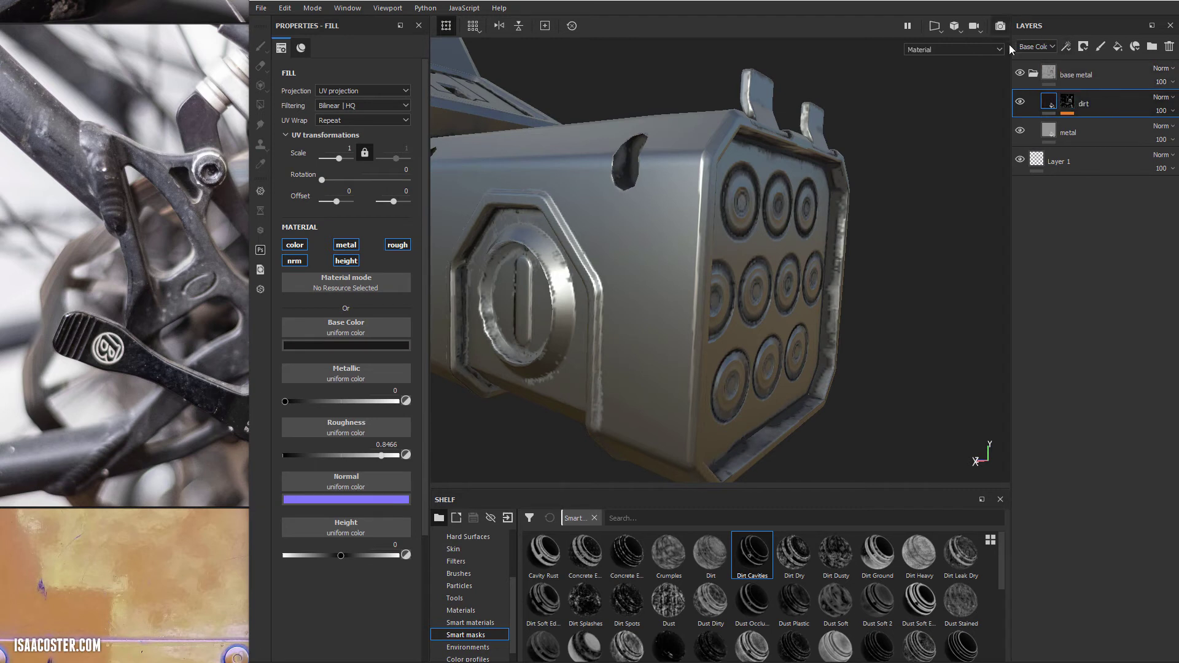
pyautogui.click(1048, 46)
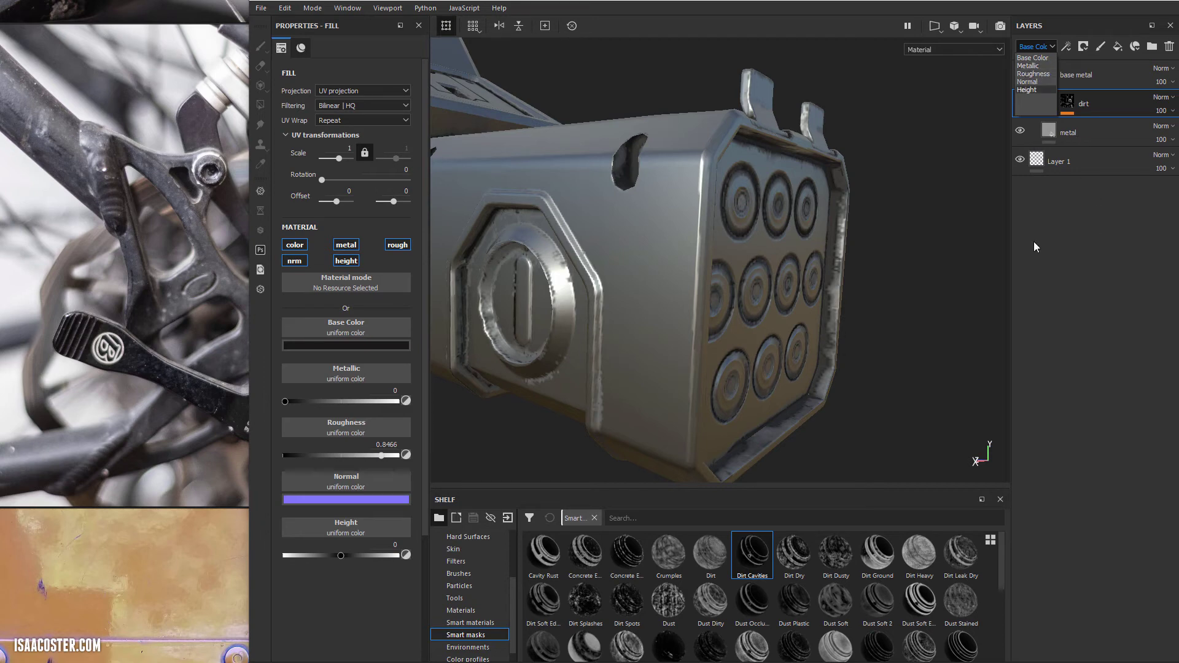
pyautogui.click(1151, 211)
# - Show the dirt layer's mask on its own and compare it with the full material around the muzzle, vents and side panels
pyautogui.keyDown('alt'); pyautogui.moveTo(847, 246); pyautogui.dragTo(796, 230); pyautogui.keyUp('alt')
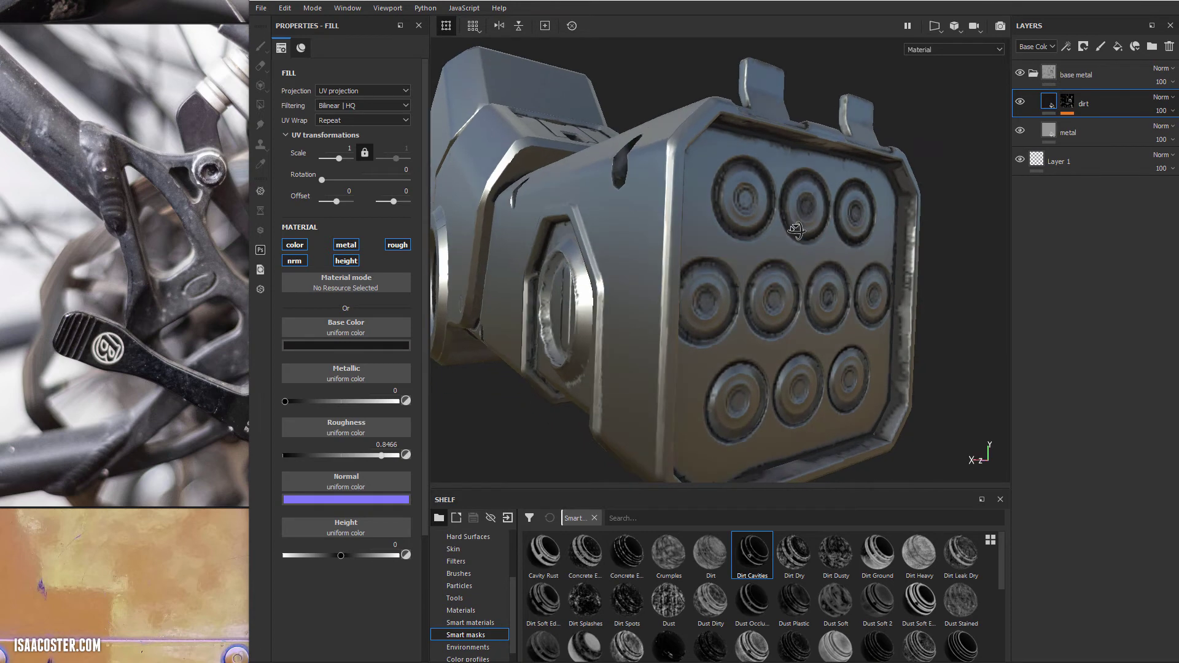
pyautogui.keyDown('alt'); pyautogui.moveTo(951, 163); pyautogui.dragTo(921, 161); pyautogui.keyUp('alt')
pyautogui.click(1066, 103)
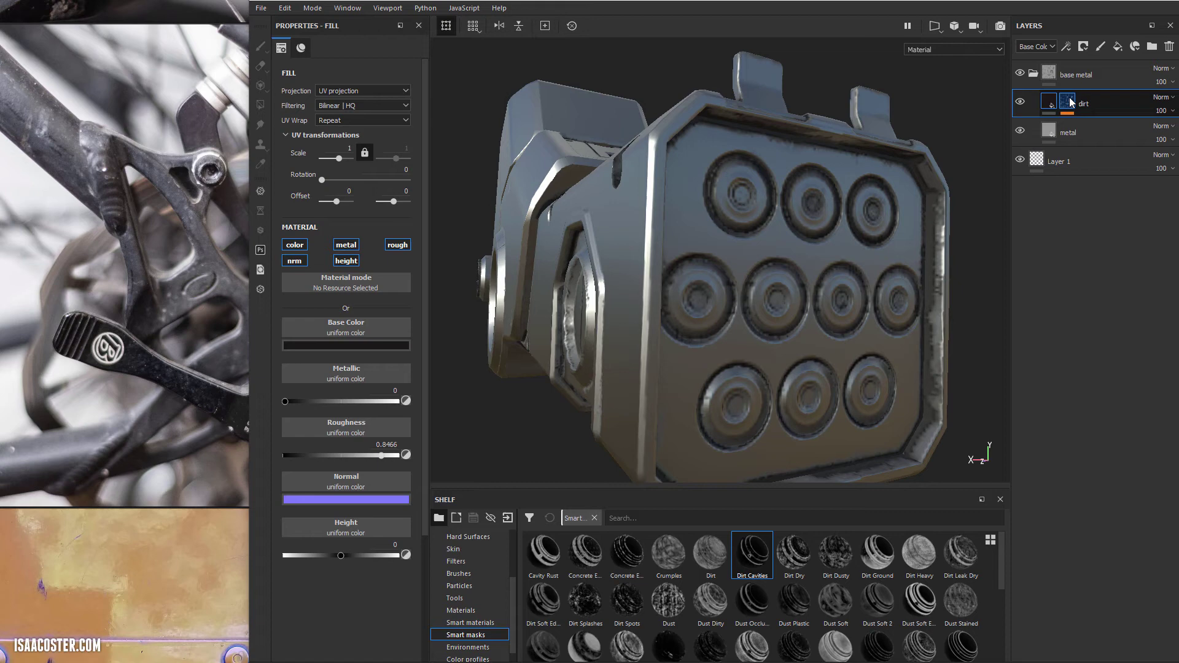
pyautogui.keyDown('alt'); pyautogui.click(1068, 104); pyautogui.keyUp('alt')
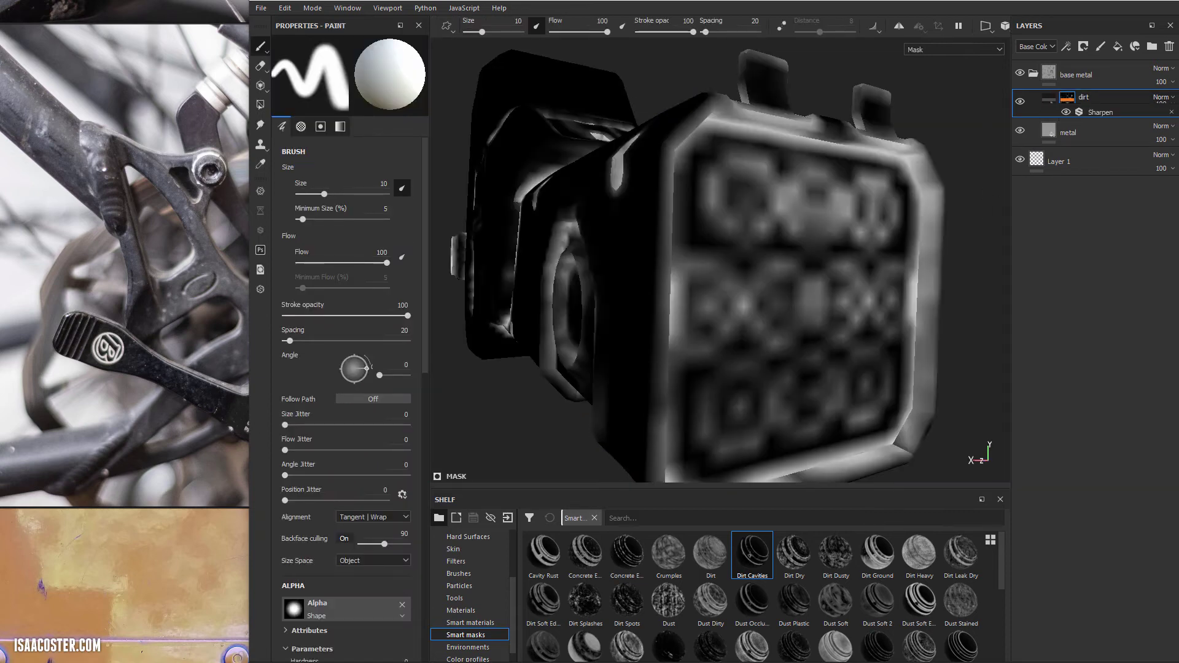
pyautogui.moveTo(800, 234)
pyautogui.keyDown('alt'); pyautogui.mouseDown()
pyautogui.moveTo(657, 201)
pyautogui.moveTo(751, 263)
pyautogui.moveTo(638, 314)
pyautogui.mouseUp(); pyautogui.keyUp('alt')
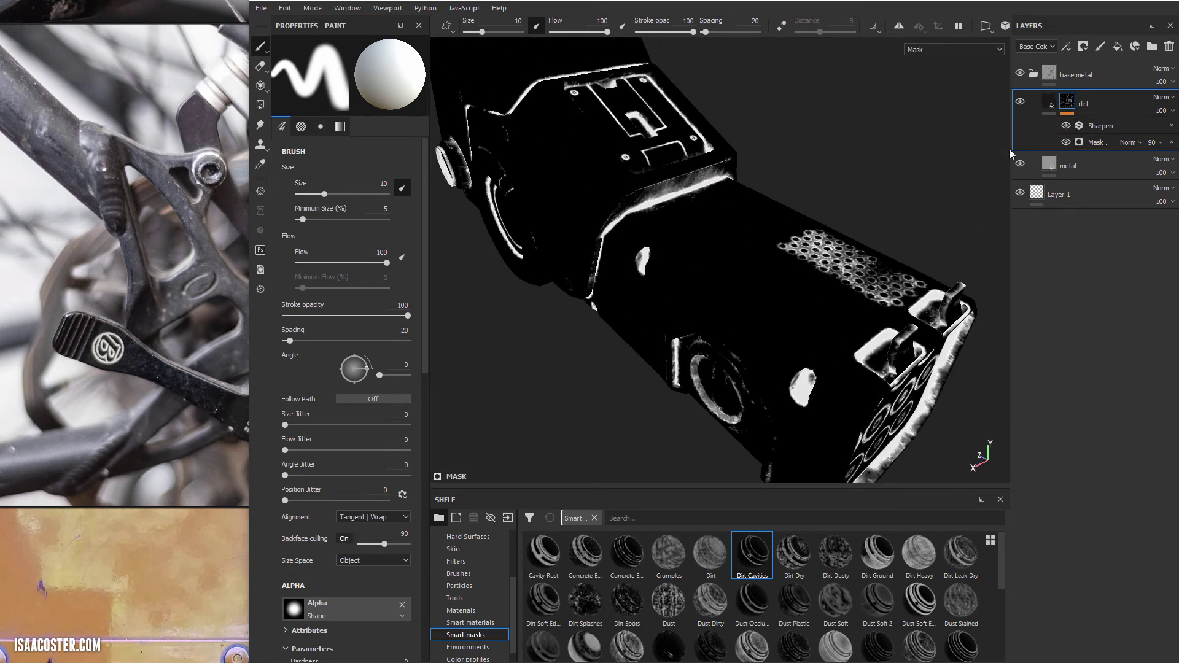
pyautogui.keyDown('alt'); pyautogui.moveTo(871, 152); pyautogui.dragTo(896, 111); pyautogui.keyUp('alt')
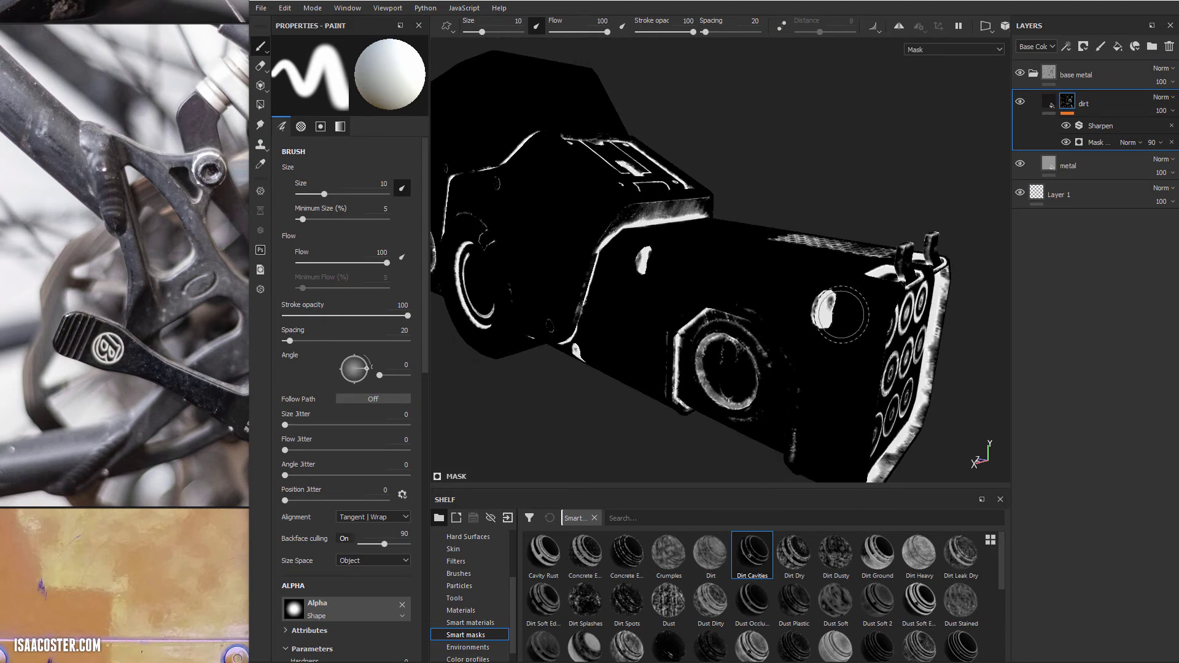
pyautogui.keyDown('alt'); pyautogui.moveTo(778, 284); pyautogui.dragTo(757, 289); pyautogui.keyUp('alt')
pyautogui.press('m')
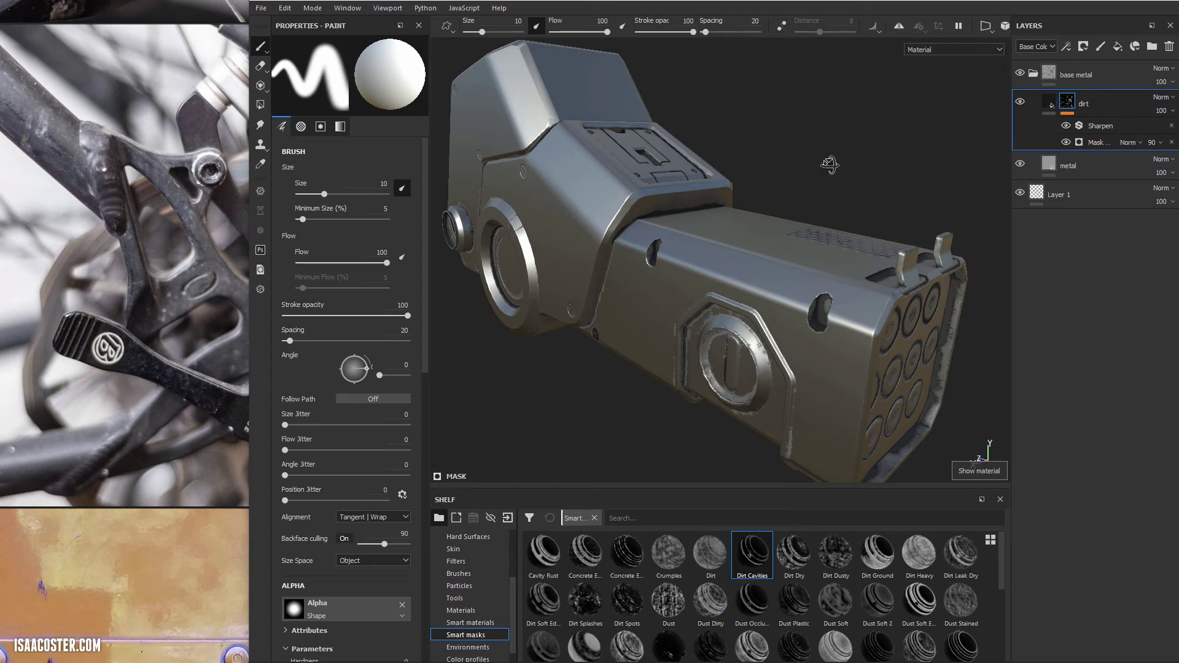
pyautogui.keyDown('alt'); pyautogui.moveTo(829, 164); pyautogui.dragTo(884, 147); pyautogui.keyUp('alt')
pyautogui.keyDown('alt'); pyautogui.click(1069, 104); pyautogui.keyUp('alt')
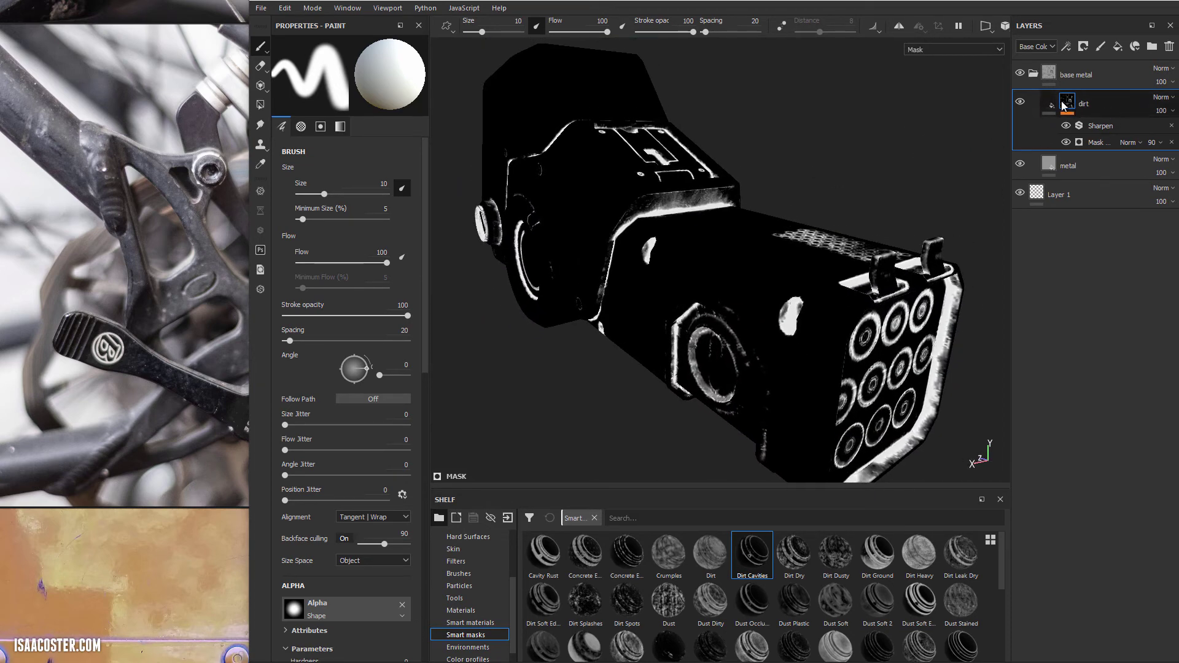
# - Add a fill effect above Sharpen in the dirt mask and assign the Grunge Dust Small texture as its grayscale
pyautogui.rightClick(1114, 125)
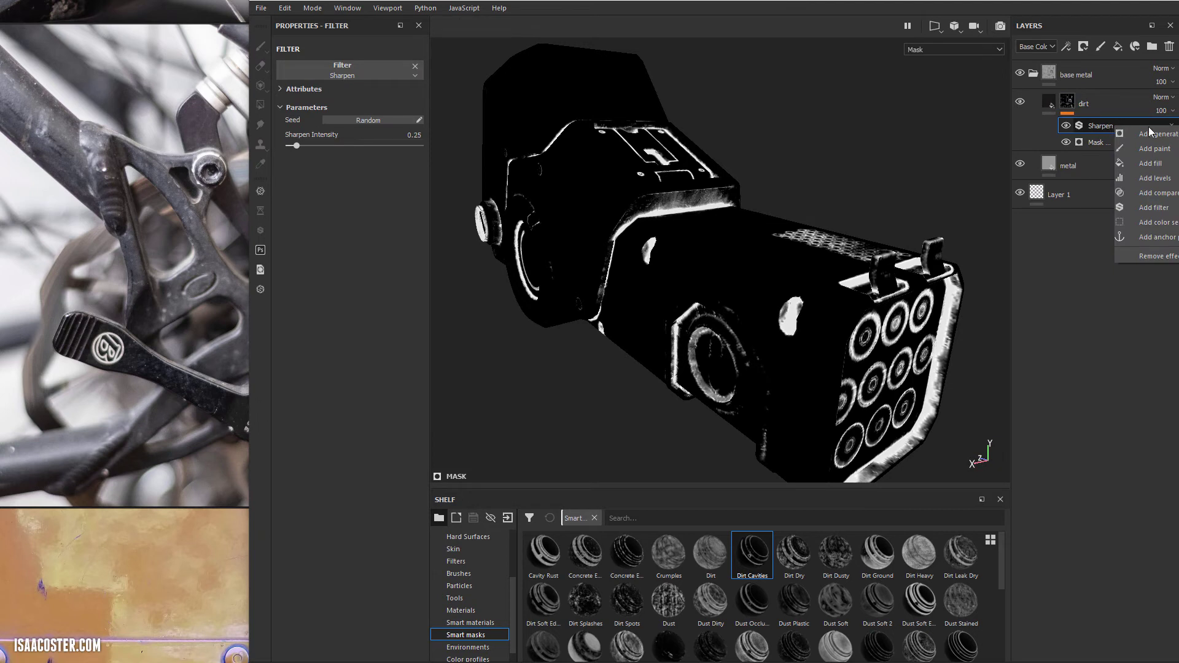
pyautogui.click(1151, 163)
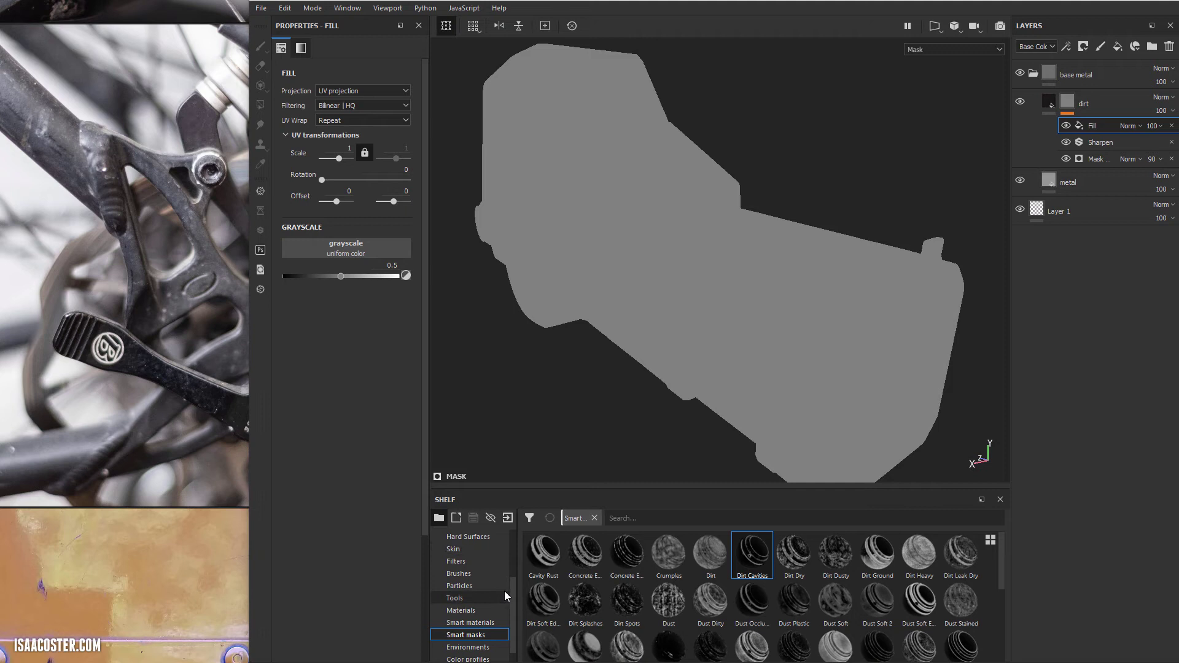
pyautogui.moveTo(514, 590); pyautogui.dragTo(510, 543)
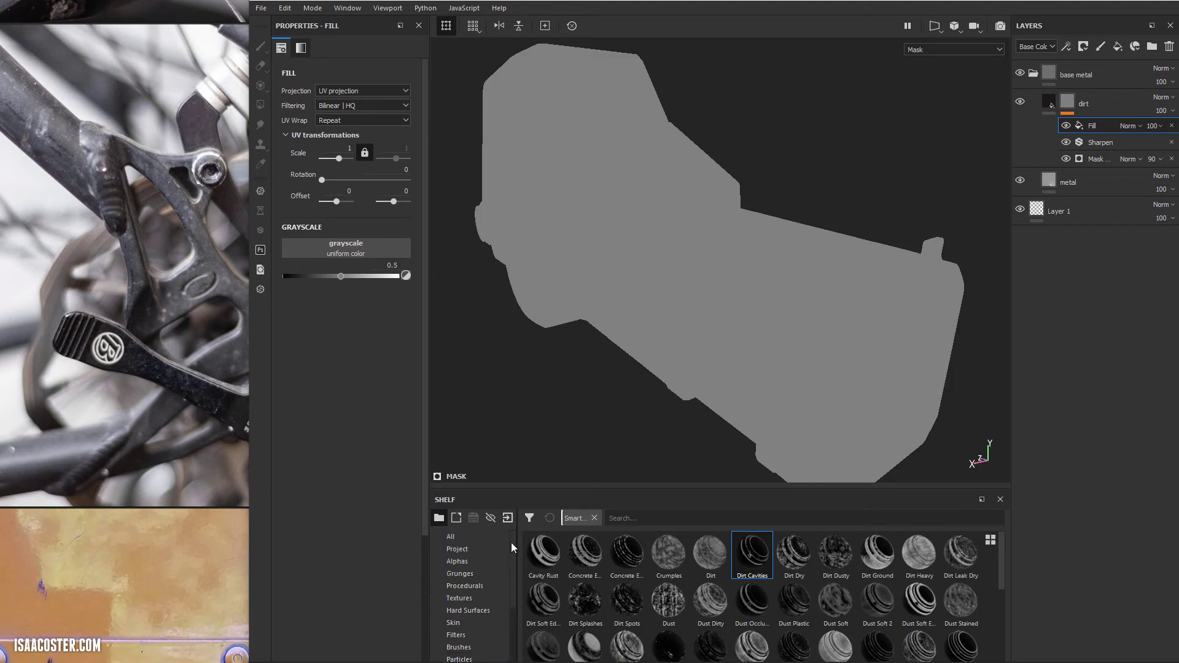
pyautogui.click(473, 574)
pyautogui.moveTo(643, 488); pyautogui.dragTo(643, 414)
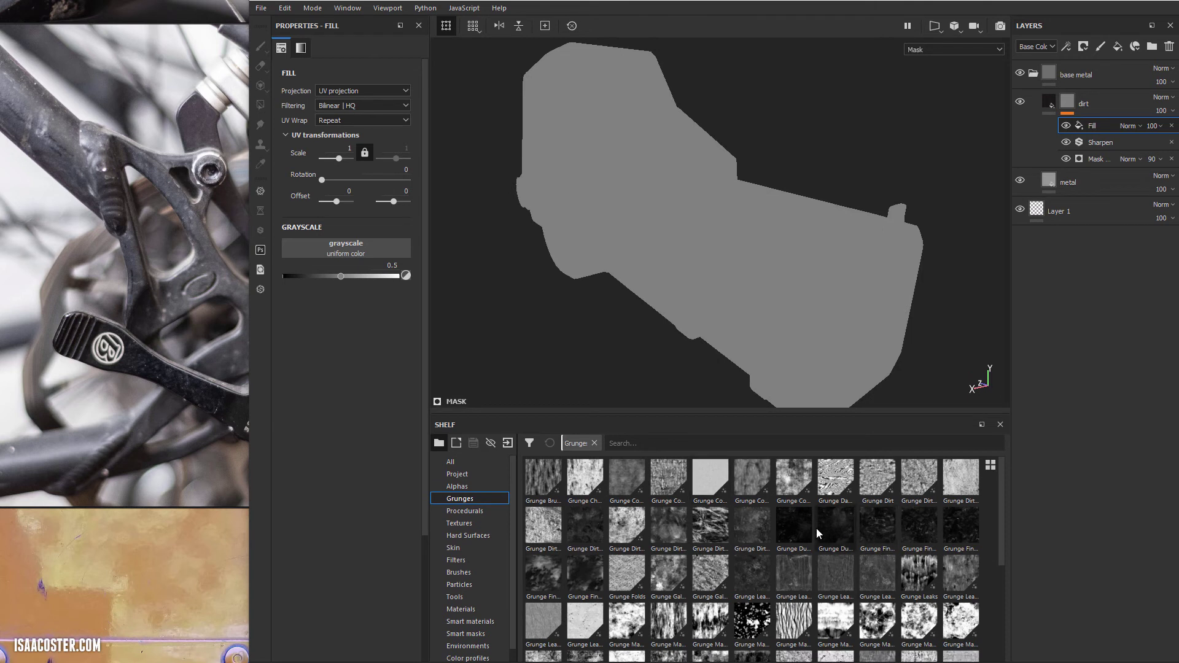
pyautogui.moveTo(791, 527)
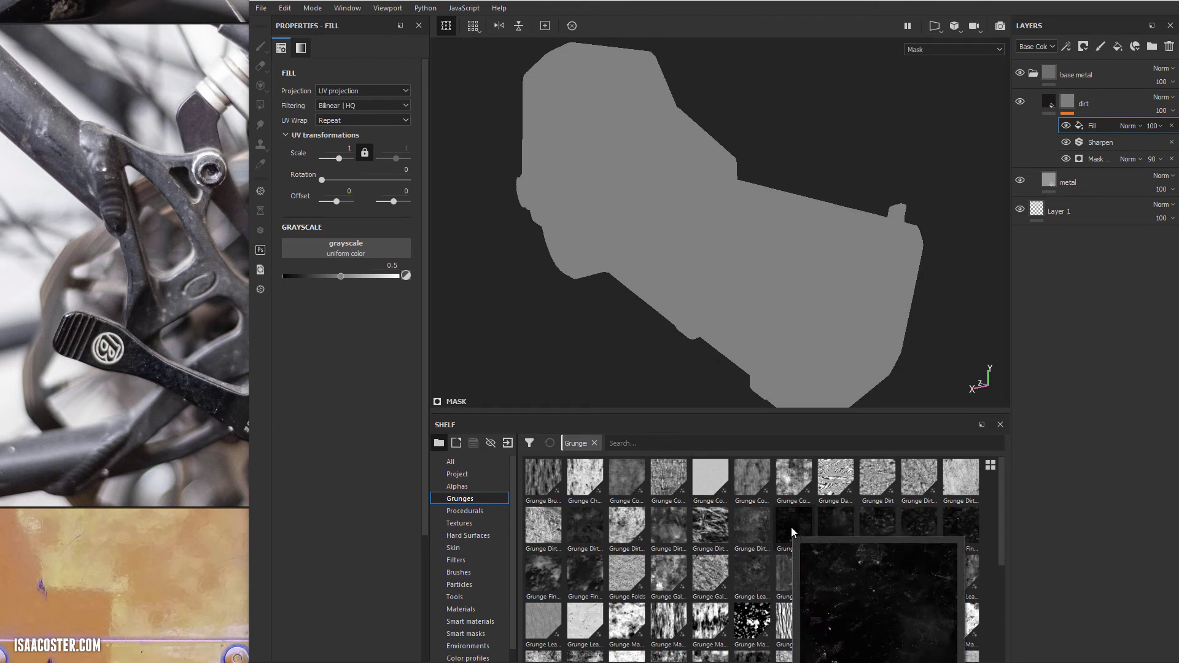
pyautogui.click(791, 523)
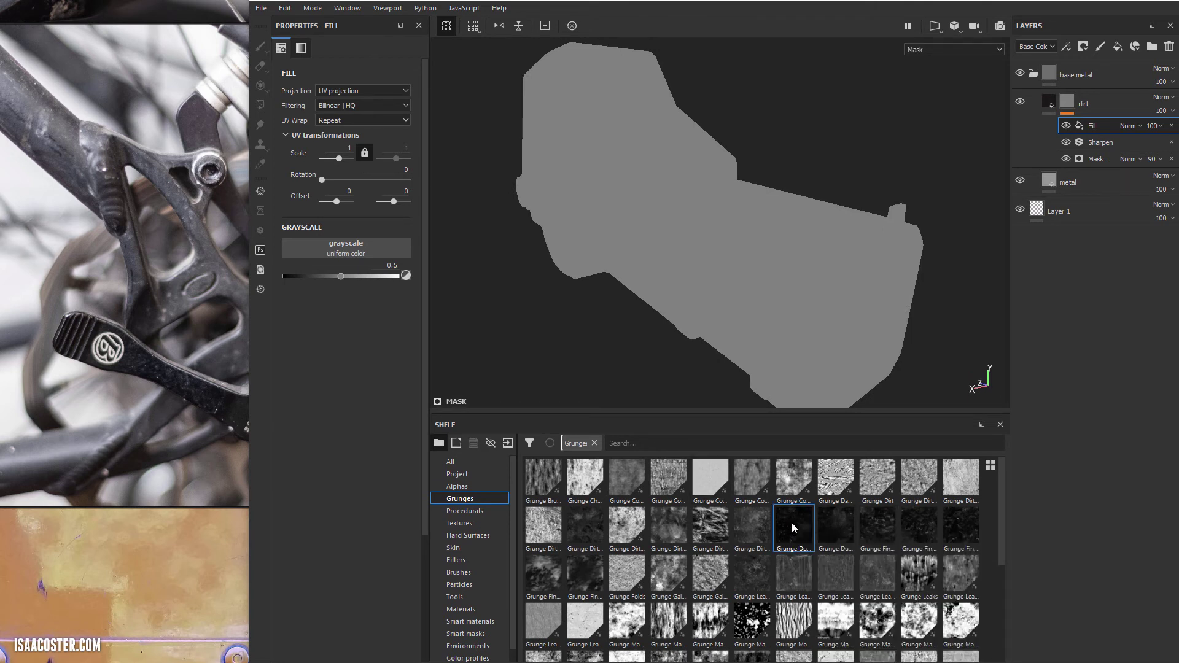
pyautogui.moveTo(791, 522); pyautogui.dragTo(327, 247)
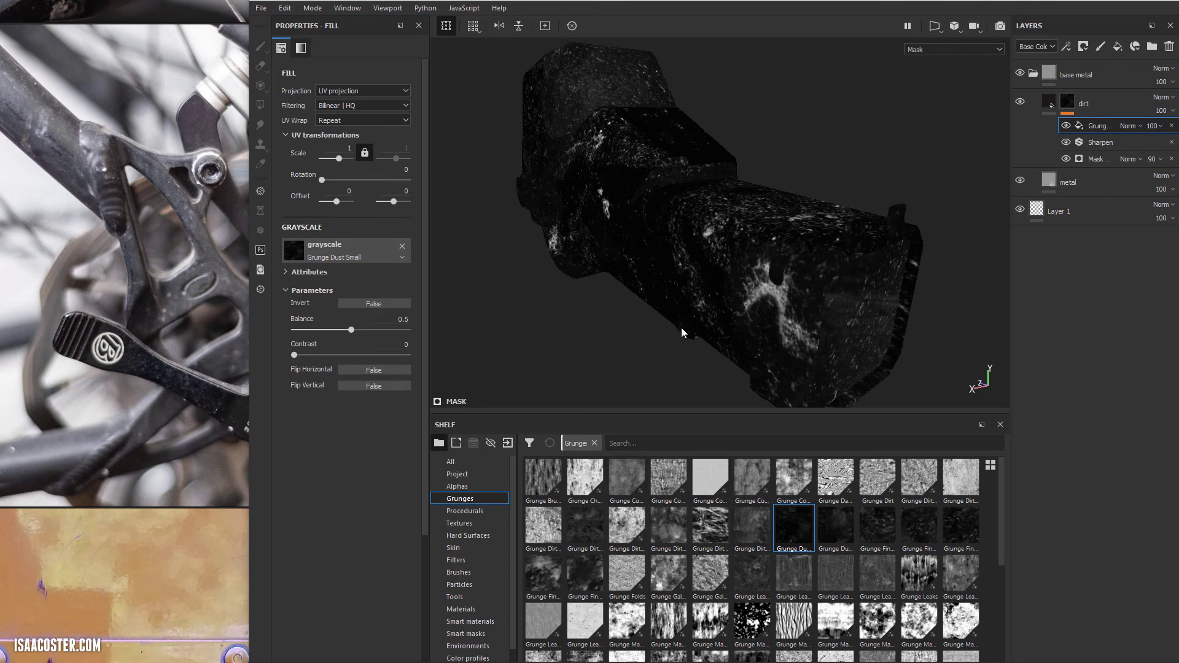
# - Set the grunge fill's blending mode to Linear dodge (Add) so it combines with the cavity mask
pyautogui.moveTo(681, 332)
pyautogui.keyDown('alt'); pyautogui.mouseDown()
pyautogui.moveTo(687, 375)
pyautogui.moveTo(692, 329)
pyautogui.mouseUp(); pyautogui.keyUp('alt')
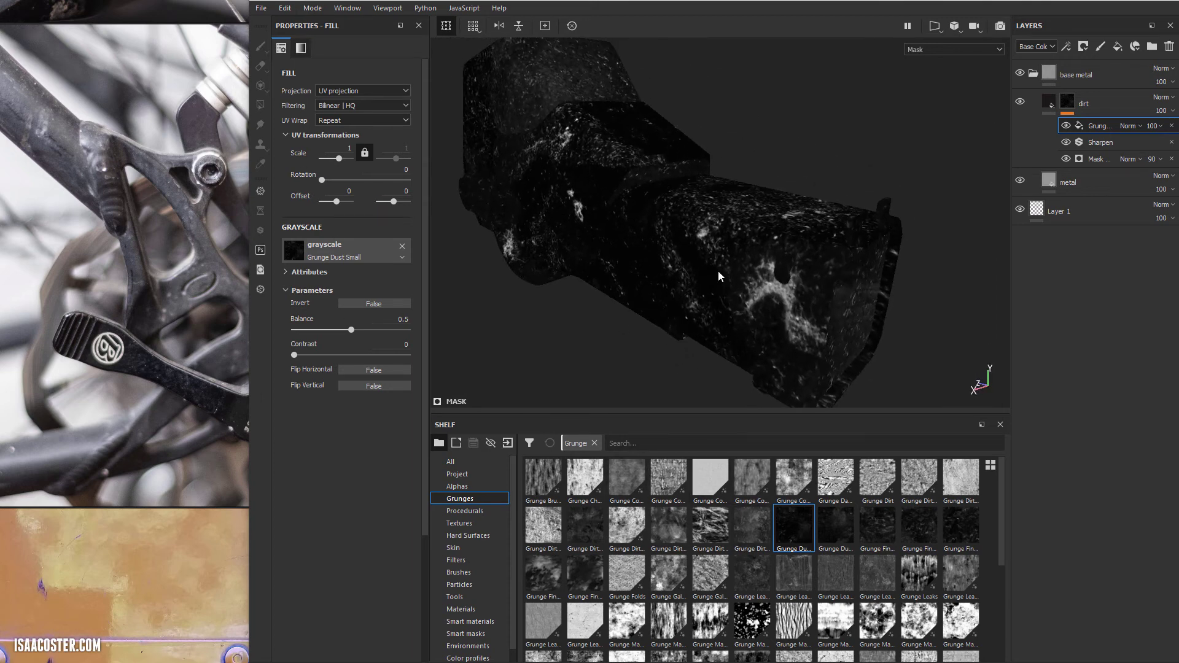
pyautogui.click(1132, 125)
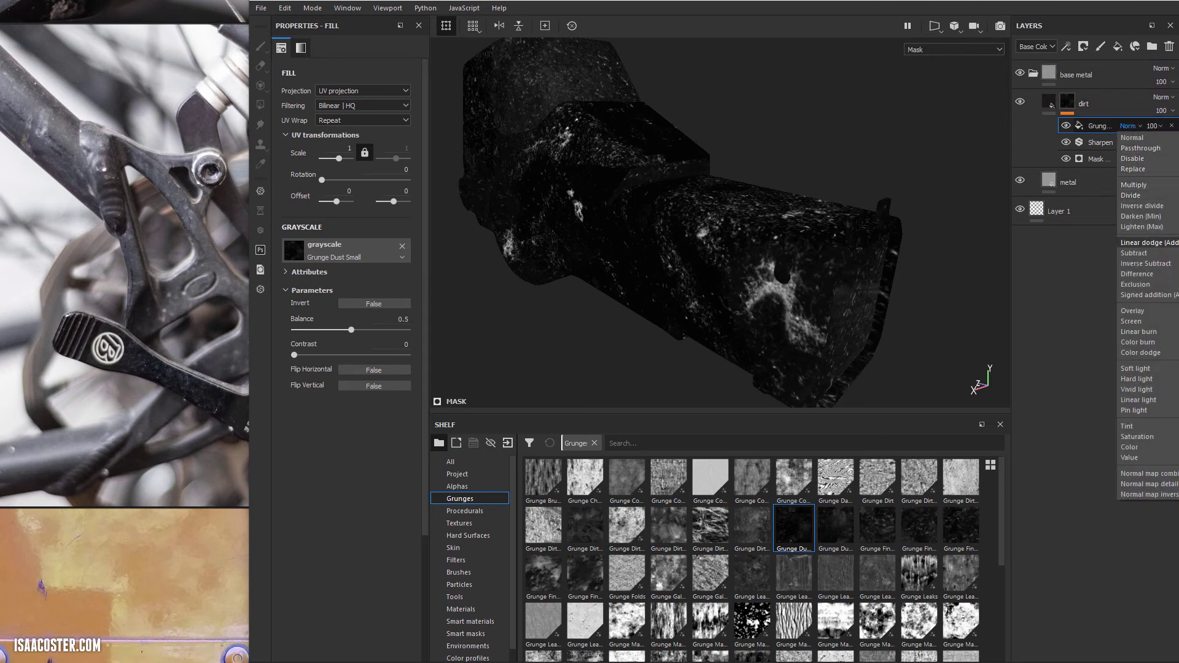
pyautogui.click(1124, 242)
pyautogui.keyDown('alt'); pyautogui.moveTo(859, 215); pyautogui.dragTo(879, 221); pyautogui.keyUp('alt')
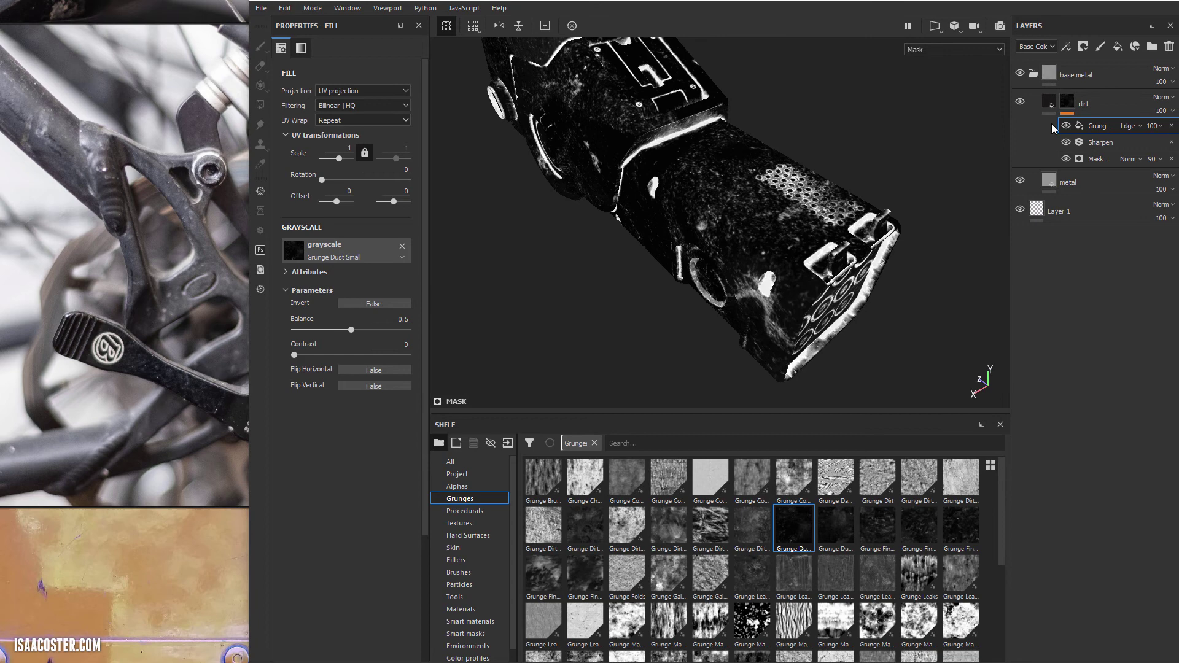
# - Compare the dirt mask with and without the grunge fill, and examine the dust on the gun's full material
pyautogui.click(1066, 126)
pyautogui.click(1066, 125)
pyautogui.click(1065, 126)
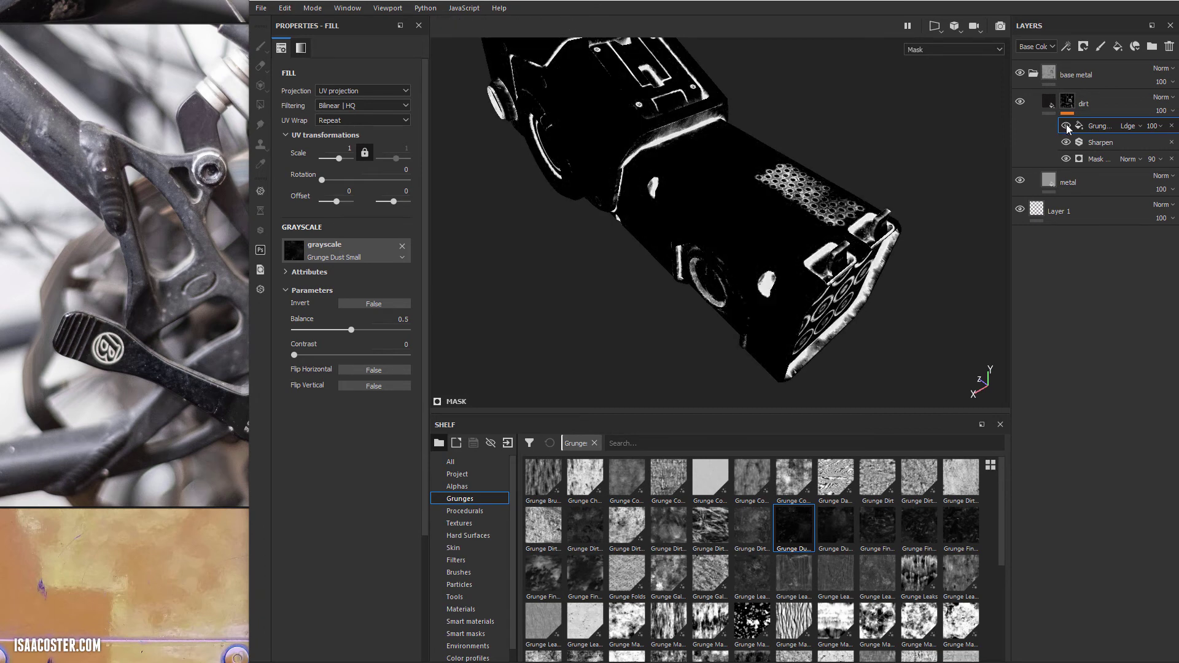
pyautogui.click(1066, 126)
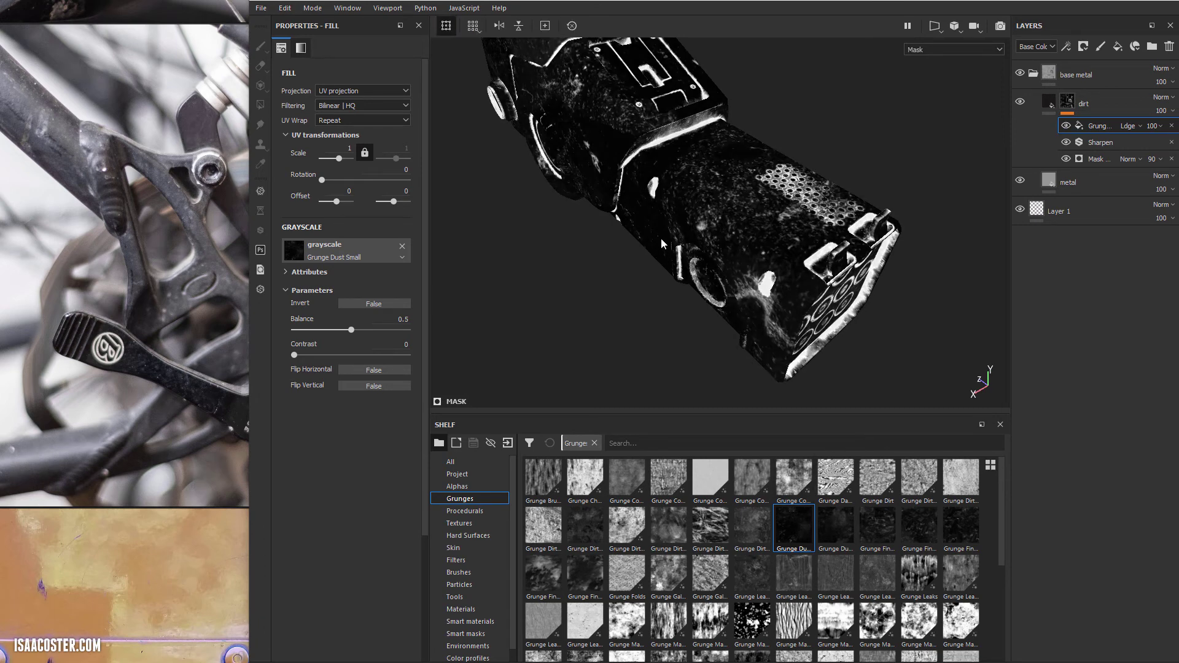
pyautogui.keyDown('alt'); pyautogui.moveTo(662, 244); pyautogui.dragTo(681, 210); pyautogui.keyUp('alt')
pyautogui.press('m')
pyautogui.keyDown('alt'); pyautogui.moveTo(765, 234); pyautogui.dragTo(690, 258); pyautogui.keyUp('alt')
pyautogui.click(1069, 106)
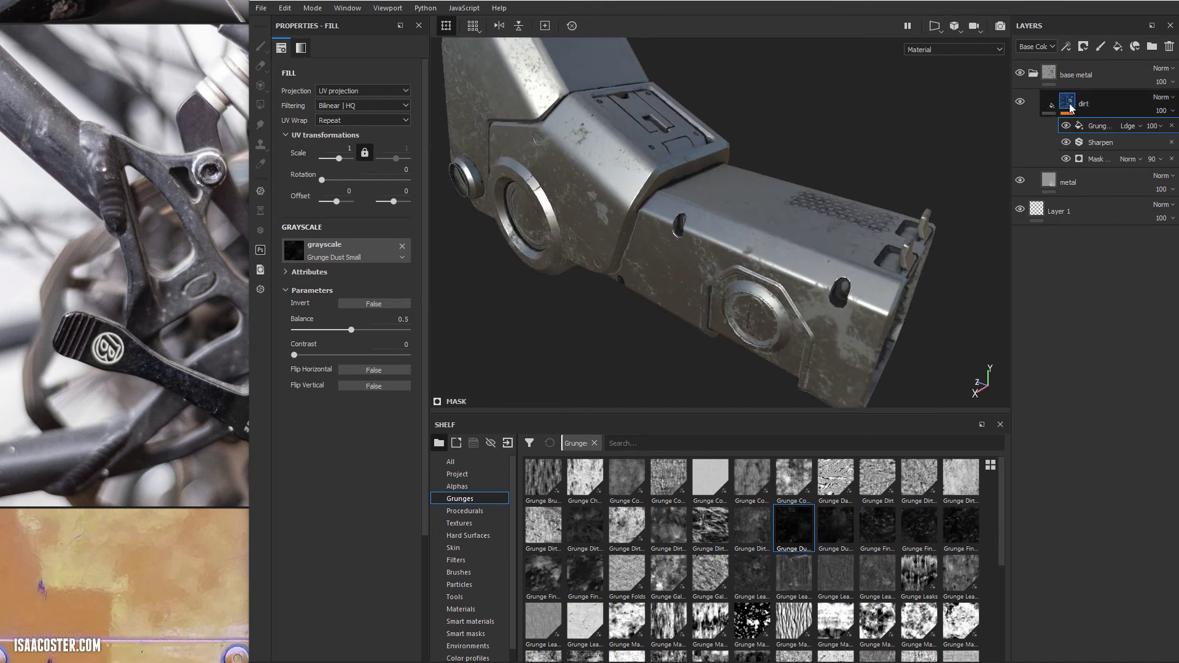
# - Set the grunge fill's UV scale to 2 and check the finer dust in both the mask and material views
pyautogui.keyDown('alt'); pyautogui.click(1065, 103); pyautogui.keyUp('alt')
pyautogui.click(1097, 127)
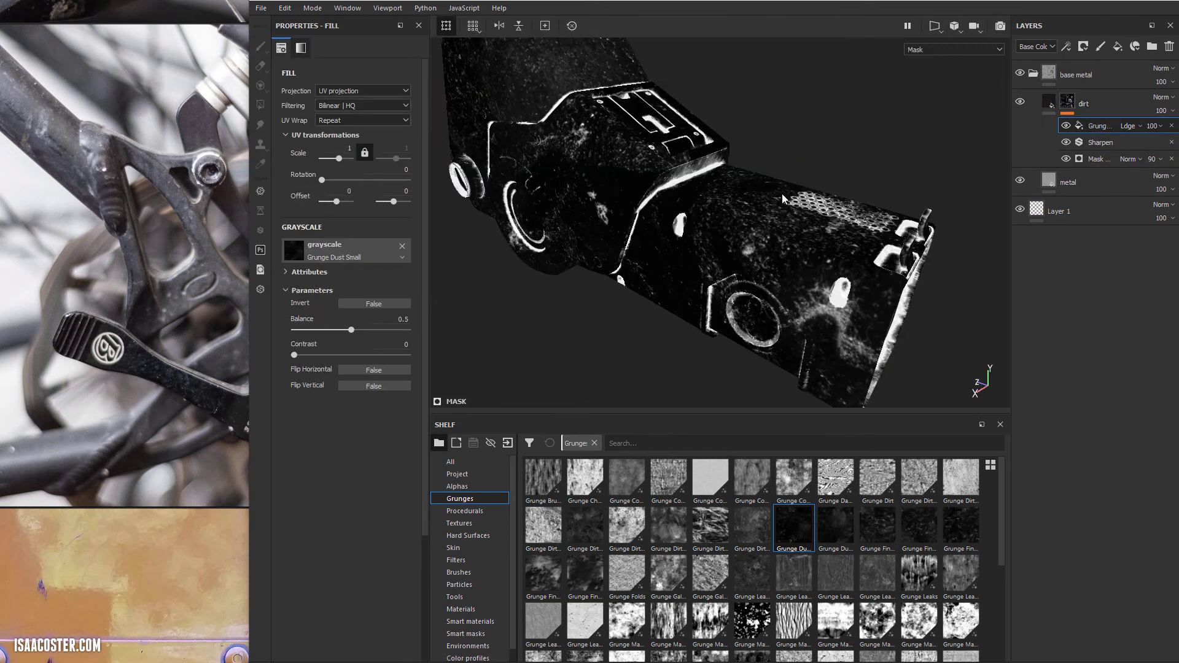
pyautogui.keyDown('alt'); pyautogui.moveTo(676, 201); pyautogui.dragTo(596, 222); pyautogui.keyUp('alt')
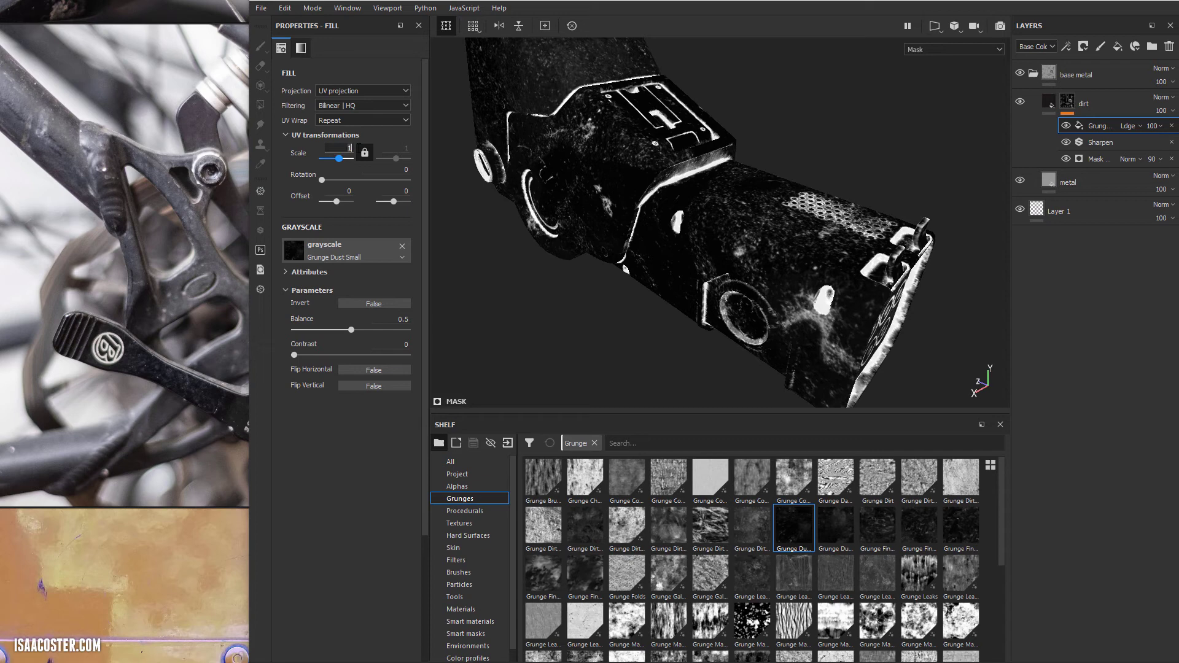
pyautogui.write('2')
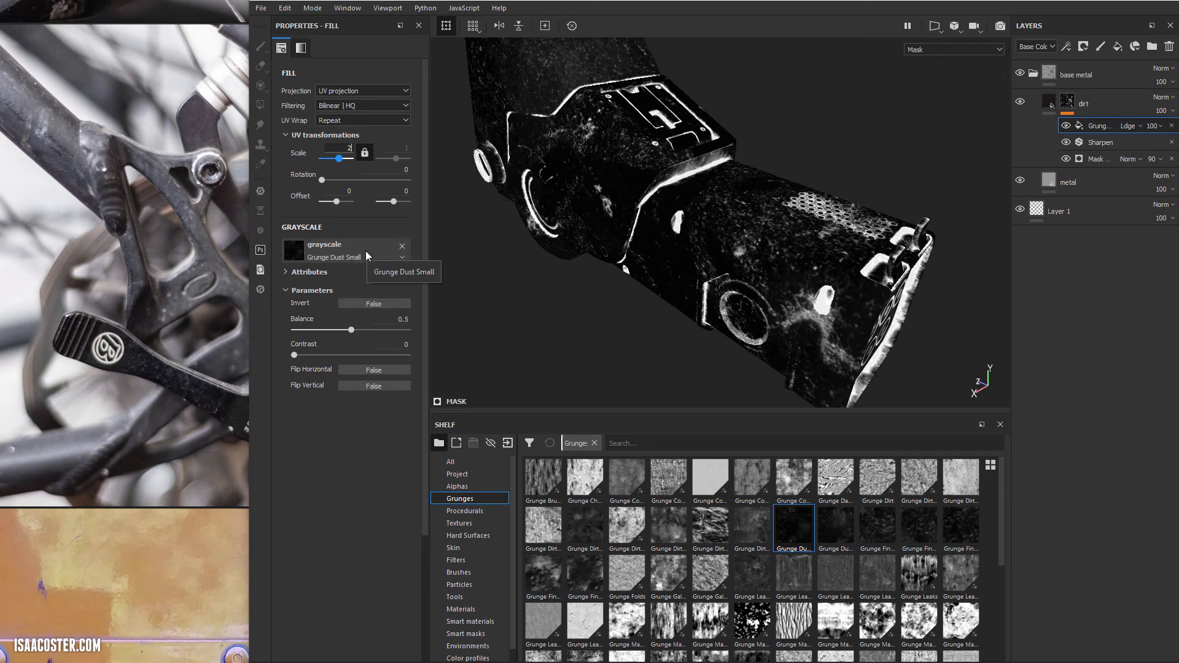
pyautogui.press('Return')
pyautogui.keyDown('alt'); pyautogui.moveTo(719, 250); pyautogui.dragTo(746, 328); pyautogui.keyUp('alt')
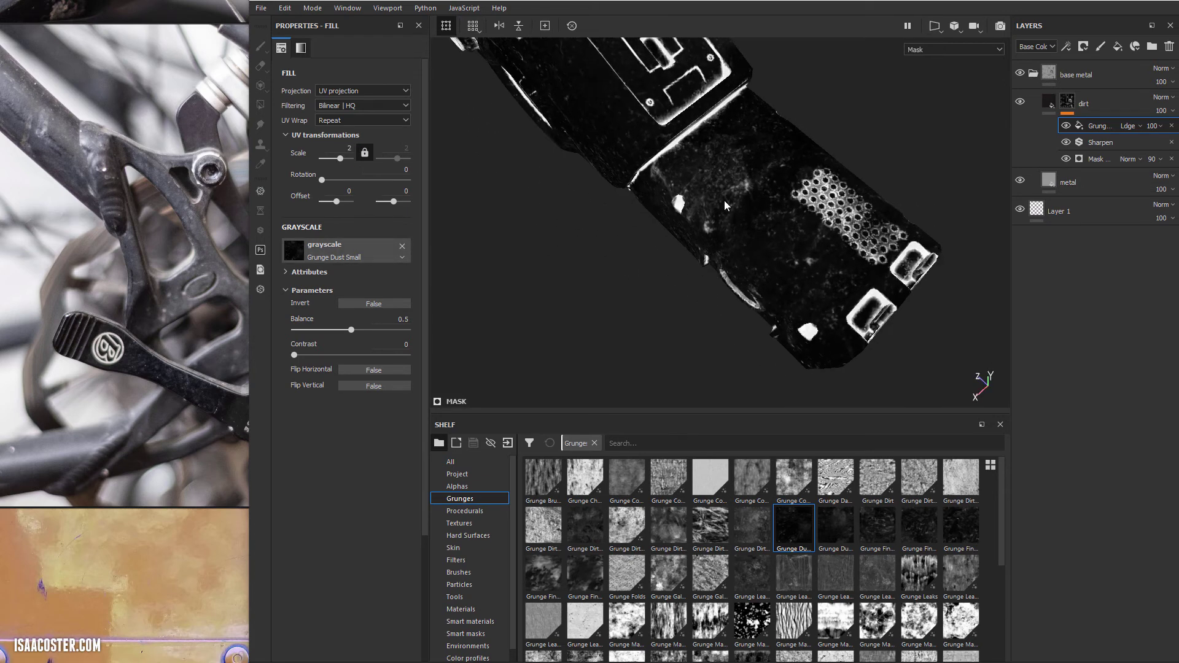
pyautogui.keyDown('alt'); pyautogui.moveTo(746, 328); pyautogui.dragTo(909, 393, button='right'); pyautogui.keyUp('alt')
pyautogui.keyDown('alt'); pyautogui.moveTo(909, 393); pyautogui.dragTo(827, 249); pyautogui.keyUp('alt')
pyautogui.press('m')
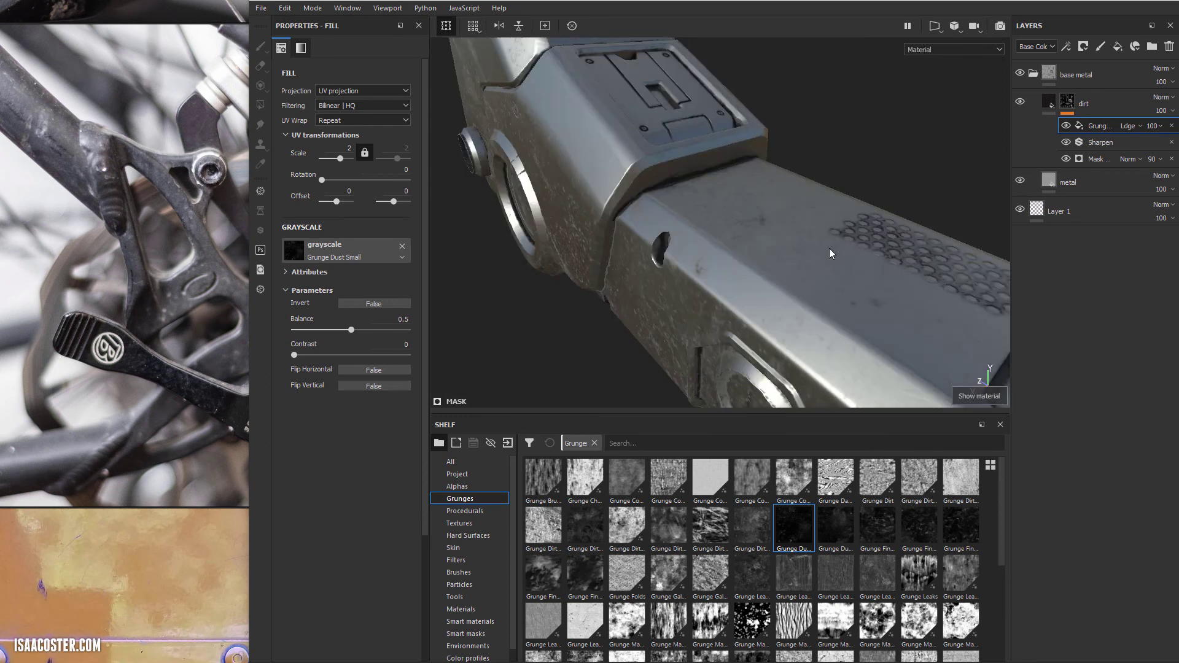
pyautogui.keyDown('alt'); pyautogui.moveTo(860, 314); pyautogui.dragTo(654, 218); pyautogui.keyUp('alt')
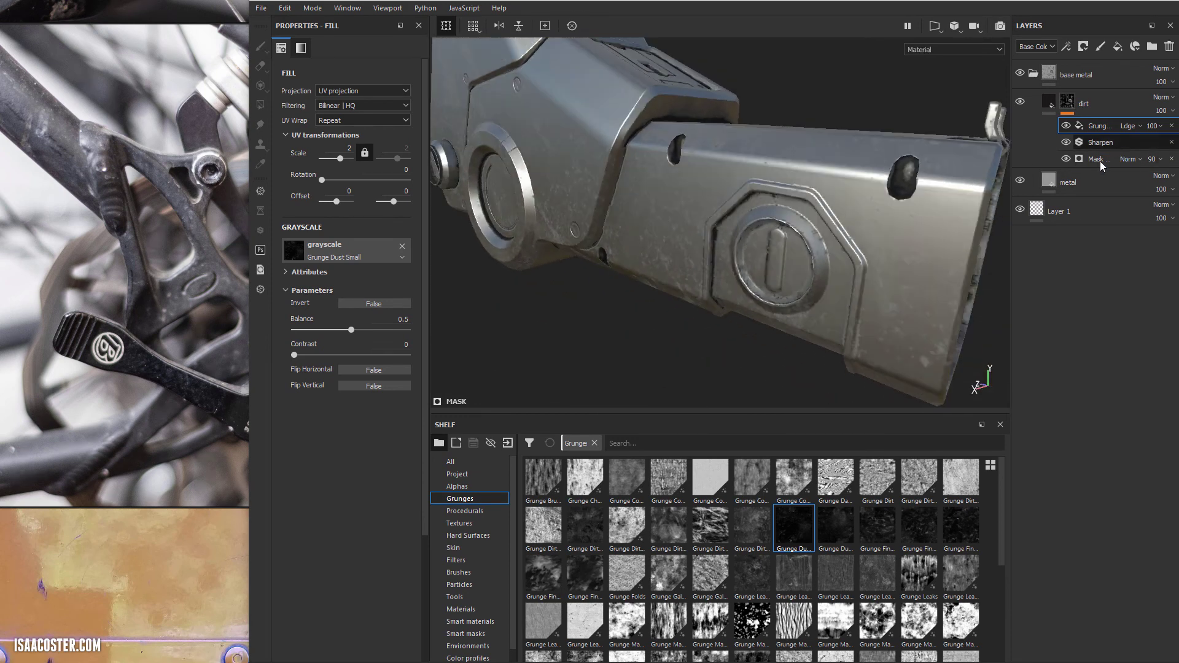
# - Check the metal layer's settings, and set the dirt layer's Roughness to about 0.78
pyautogui.click(1050, 179)
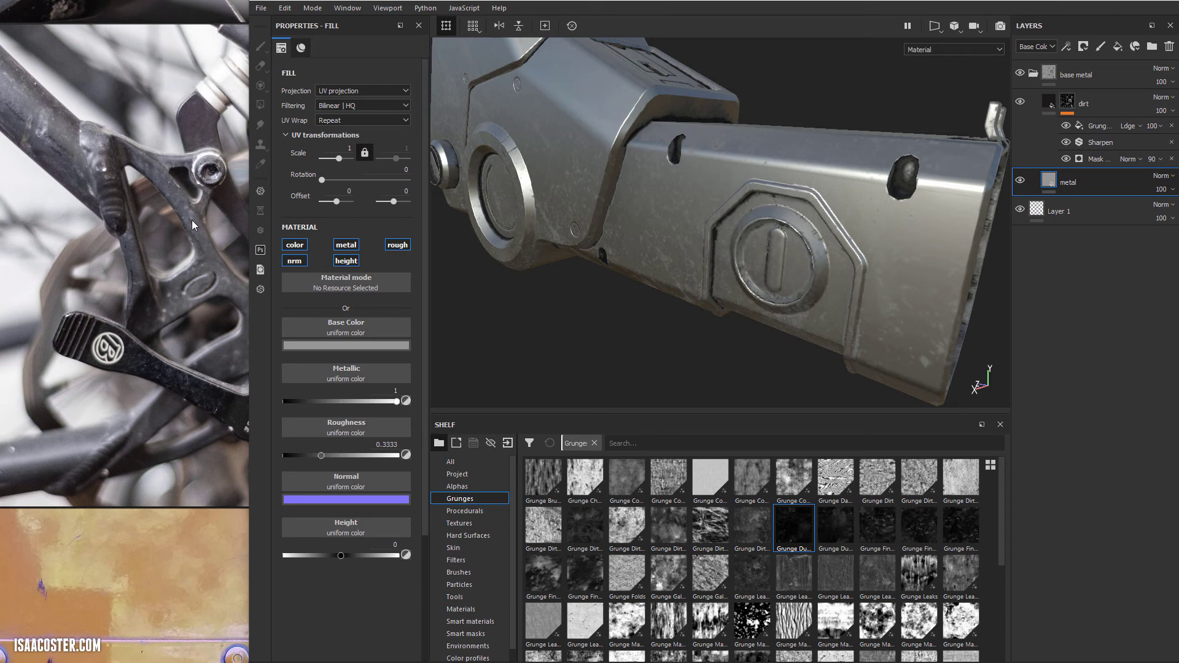
pyautogui.keyDown('alt'); pyautogui.moveTo(635, 316); pyautogui.dragTo(650, 318); pyautogui.keyUp('alt')
pyautogui.click(1047, 107)
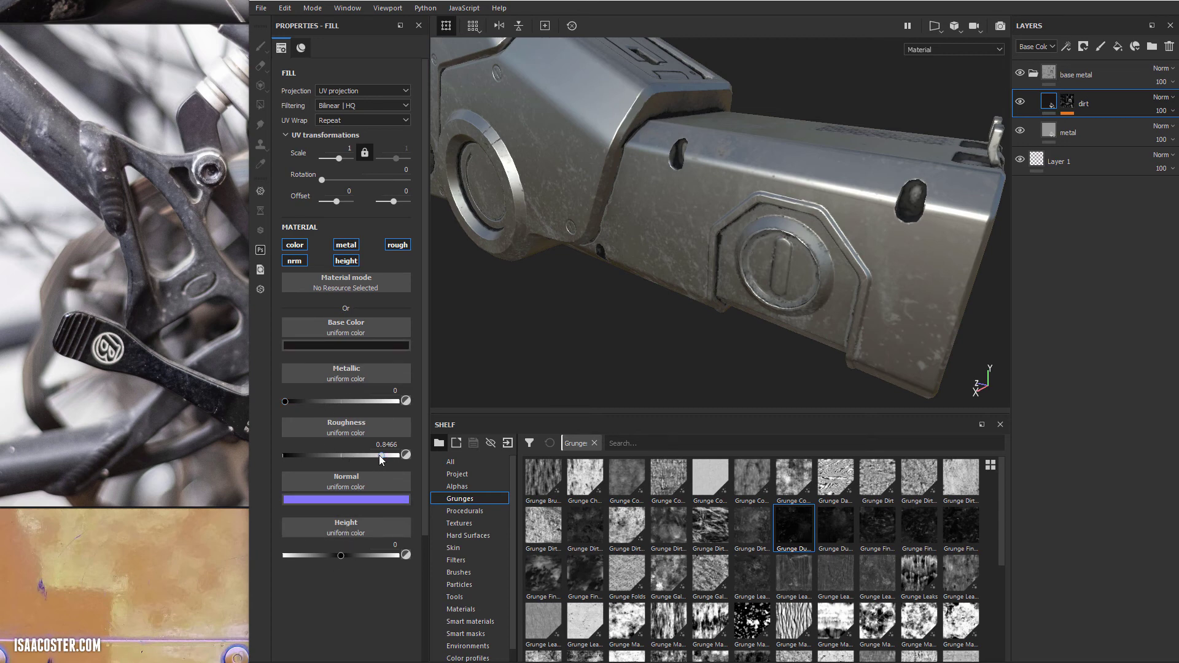
pyautogui.moveTo(378, 455)
pyautogui.mouseDown()
pyautogui.moveTo(299, 454)
pyautogui.moveTo(376, 455)
pyautogui.mouseUp()
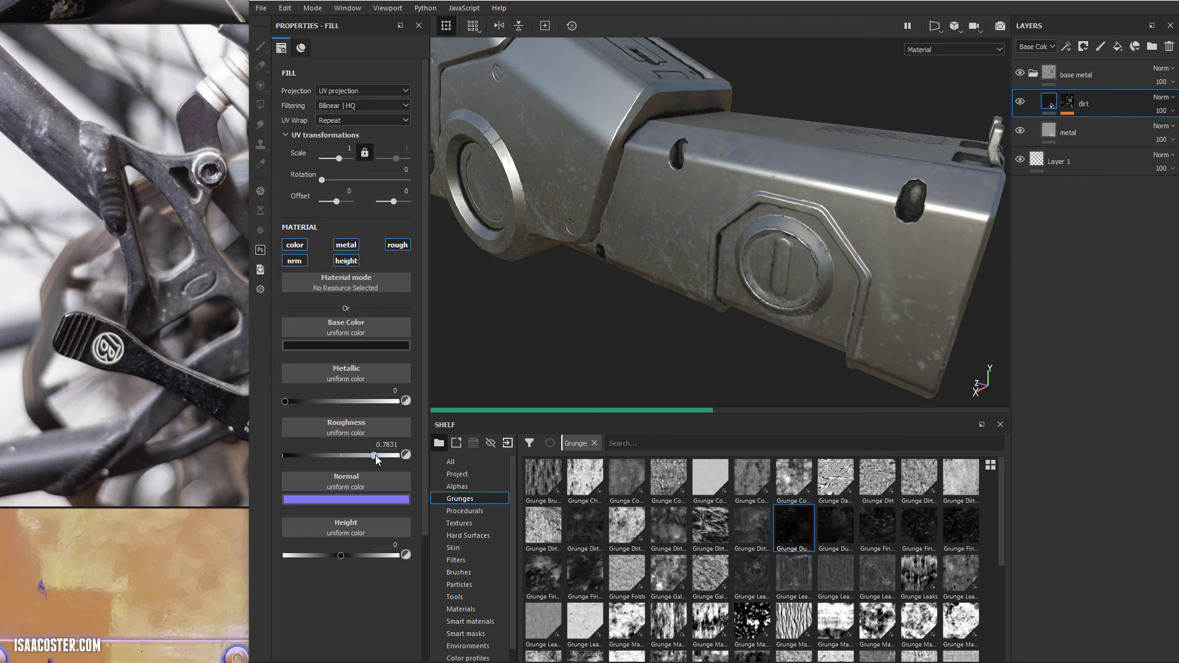
# - Open the dirt layer's mask effects and set the opacity of the mask generator below Sharpen to 100
pyautogui.keyDown('alt'); pyautogui.moveTo(525, 338); pyautogui.dragTo(750, 286); pyautogui.keyUp('alt')
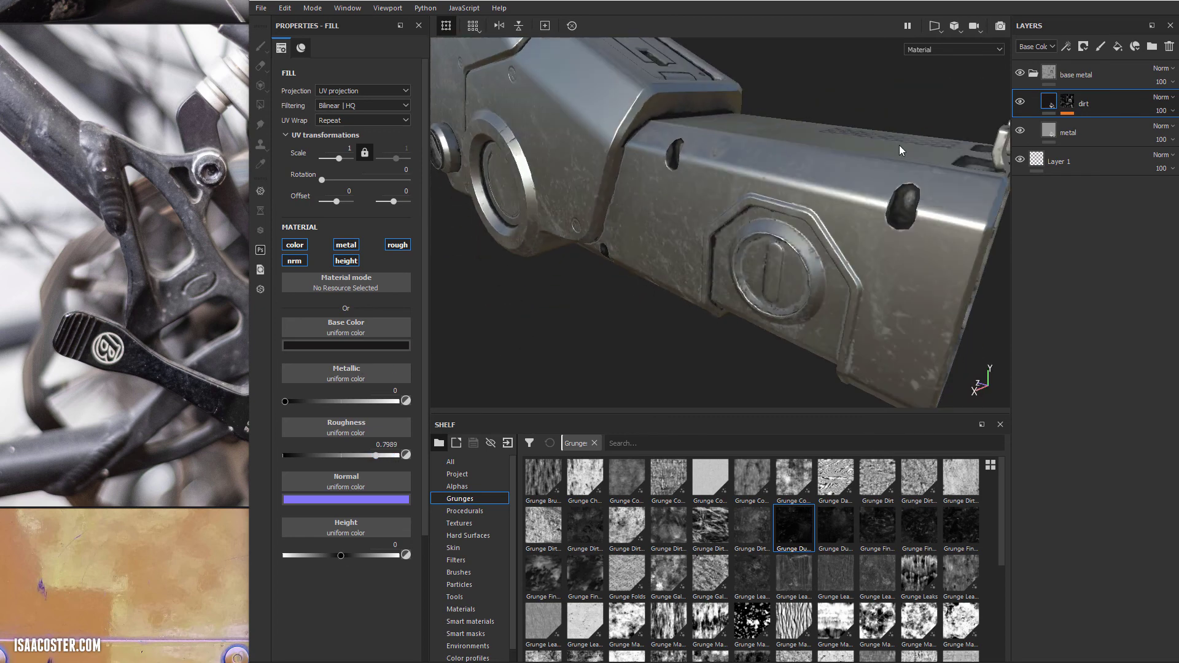
pyautogui.click(1071, 105)
pyautogui.press('1')
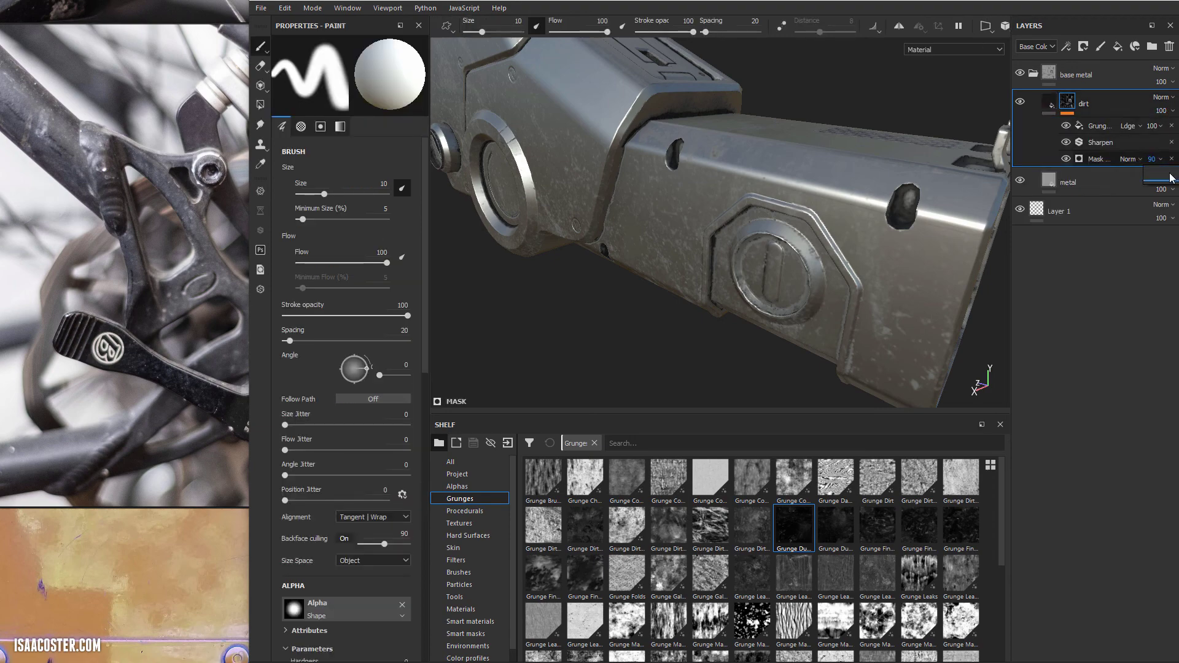
pyautogui.moveTo(1174, 180); pyautogui.dragTo(1178, 180)
# - Examine the dirt across the gun's muzzle and side from several angles, and select the base metal group
pyautogui.moveTo(676, 197)
pyautogui.keyDown('alt'); pyautogui.mouseDown()
pyautogui.moveTo(790, 111)
pyautogui.moveTo(584, 178)
pyautogui.moveTo(513, 174)
pyautogui.moveTo(654, 249)
pyautogui.moveTo(479, 282)
pyautogui.moveTo(487, 208)
pyautogui.moveTo(502, 302)
pyautogui.moveTo(675, 220)
pyautogui.moveTo(766, 157)
pyautogui.moveTo(656, 152)
pyautogui.mouseUp(); pyautogui.keyUp('alt')
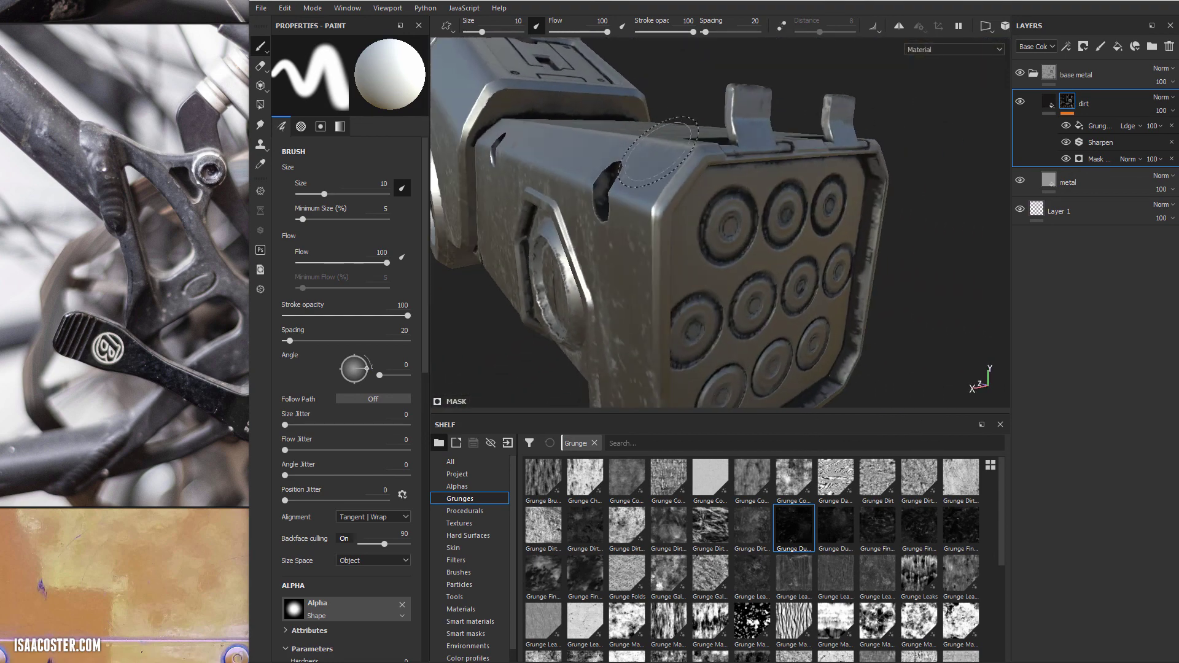
pyautogui.moveTo(706, 283)
pyautogui.keyDown('alt'); pyautogui.mouseDown()
pyautogui.moveTo(726, 128)
pyautogui.moveTo(588, 286)
pyautogui.moveTo(634, 312)
pyautogui.mouseUp(); pyautogui.keyUp('alt')
pyautogui.keyDown('shift'); pyautogui.moveTo(637, 307); pyautogui.dragTo(643, 305, button='right'); pyautogui.keyUp('shift')
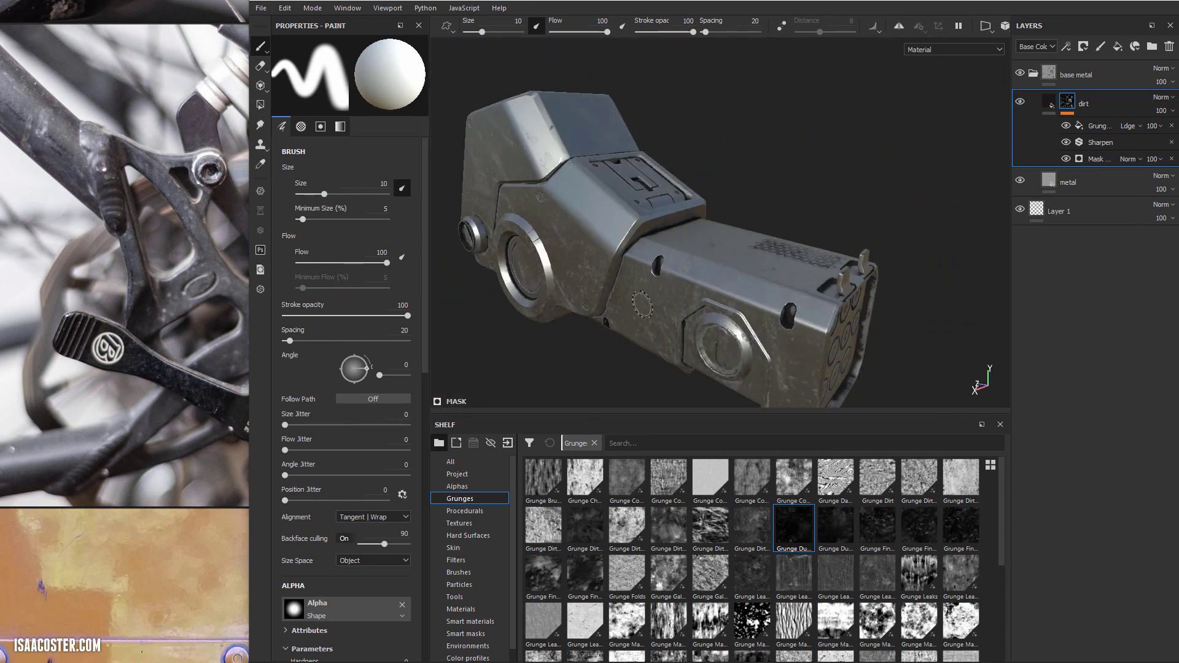
pyautogui.moveTo(632, 282)
pyautogui.keyDown('alt'); pyautogui.mouseDown()
pyautogui.moveTo(715, 231)
pyautogui.moveTo(695, 255)
pyautogui.moveTo(664, 242)
pyautogui.mouseUp(); pyautogui.keyUp('alt')
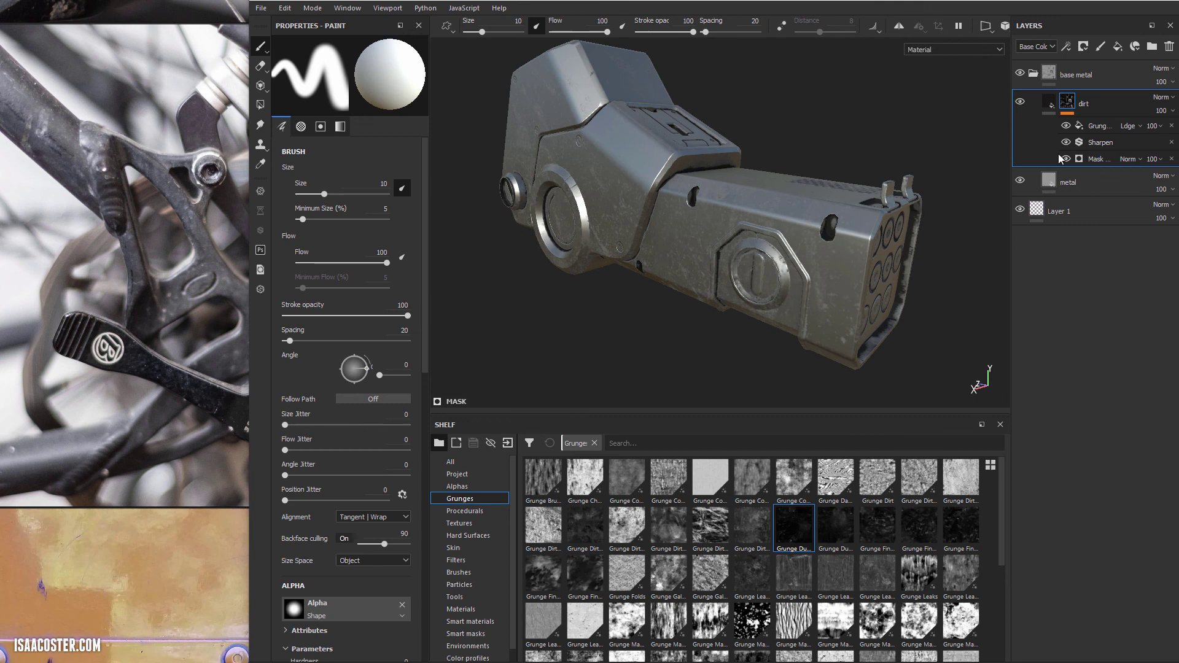
pyautogui.click(1087, 76)
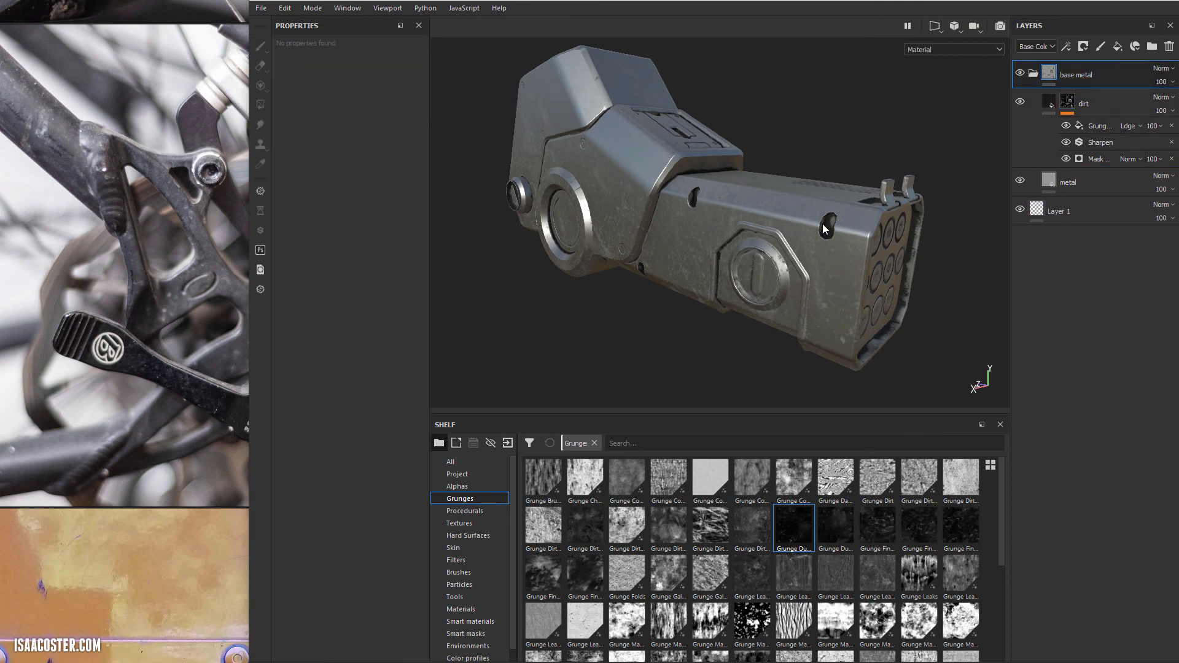